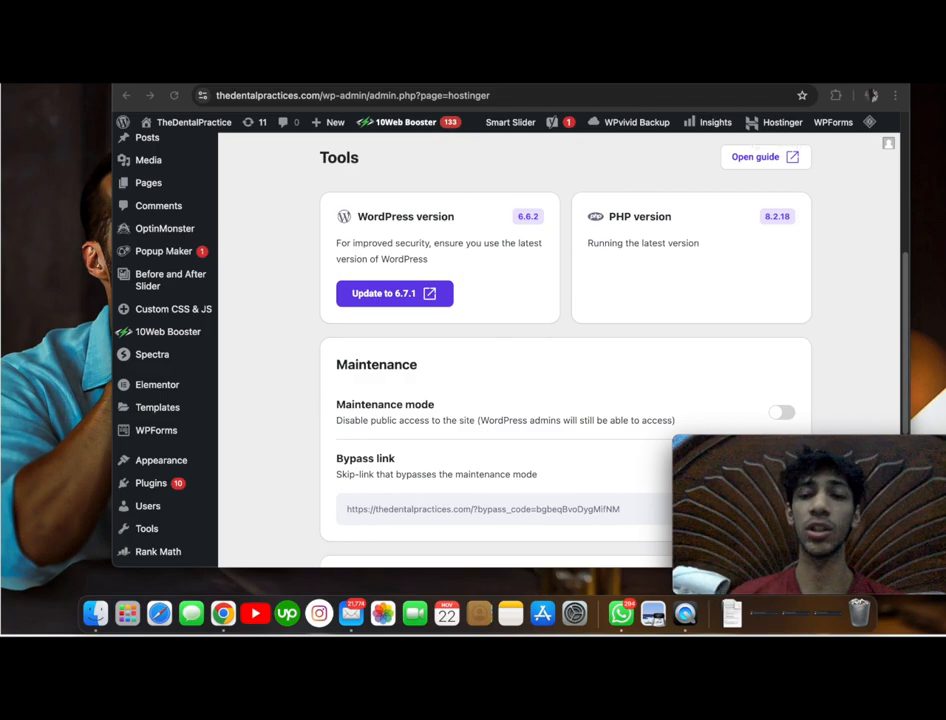
# - Switch to the Botpress webchat settings and review the General and Theme options of The Dental Practices Bot
pyautogui.click(240, 73)
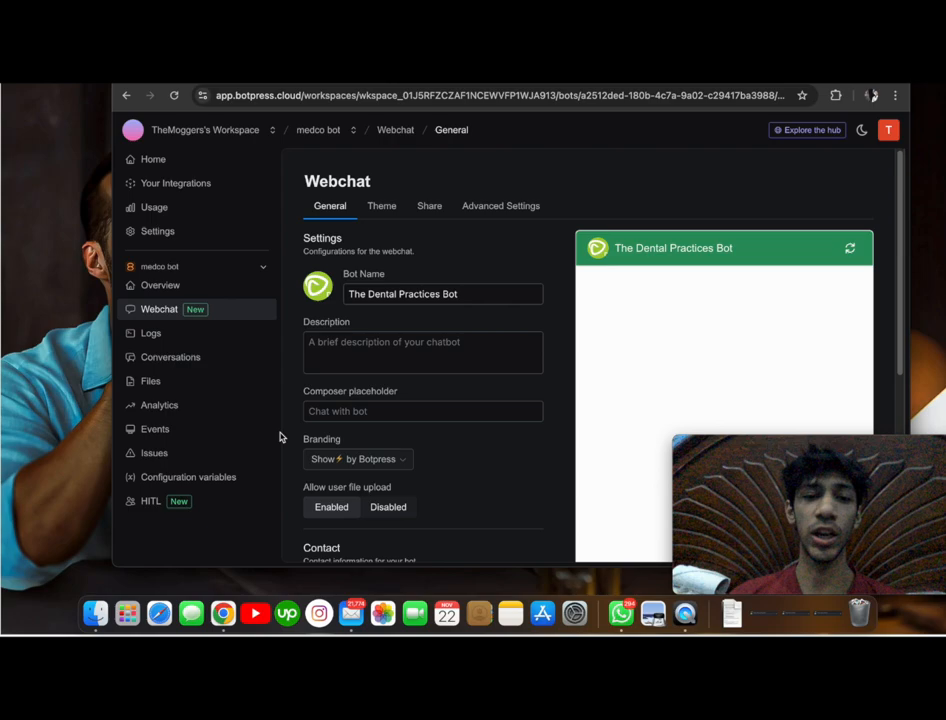
pyautogui.scroll(-2, 503, 317)
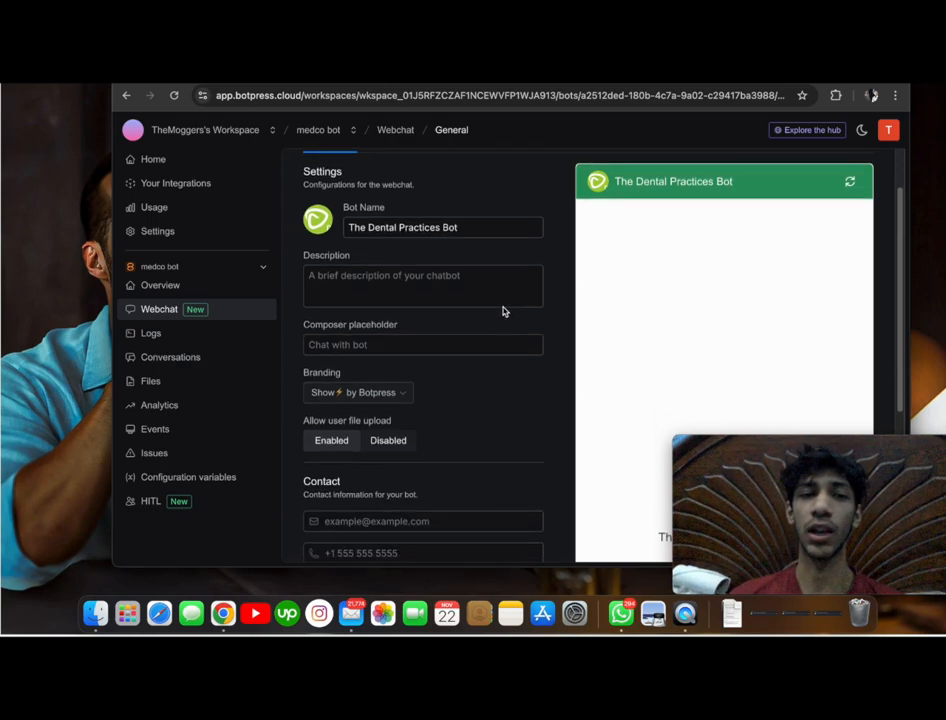
pyautogui.scroll(2, 503, 311)
pyautogui.scroll(-6, 513, 336)
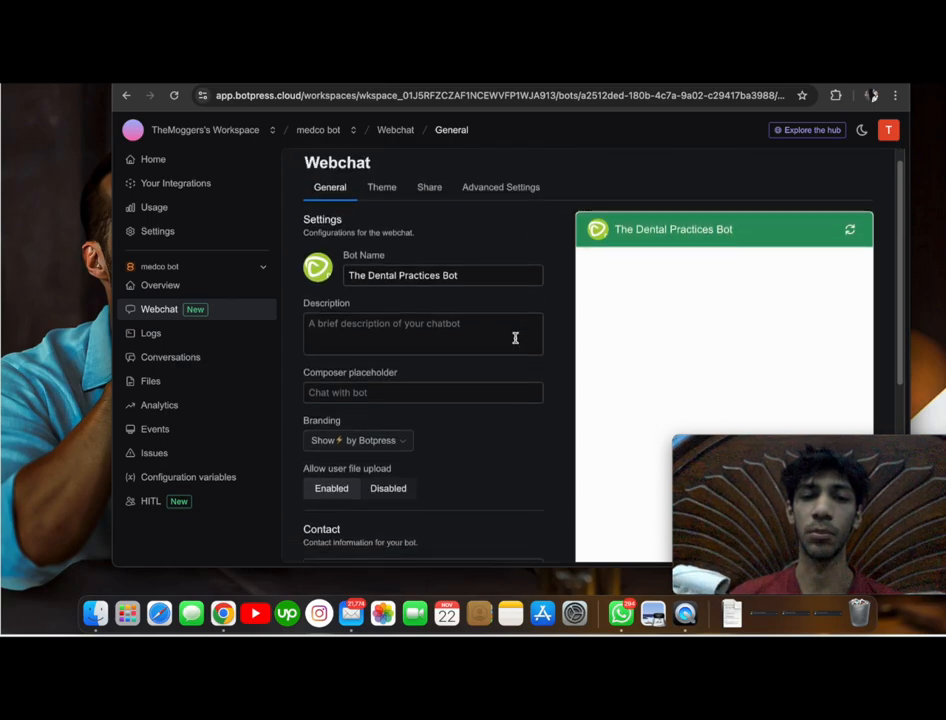
pyautogui.scroll(3, 515, 340)
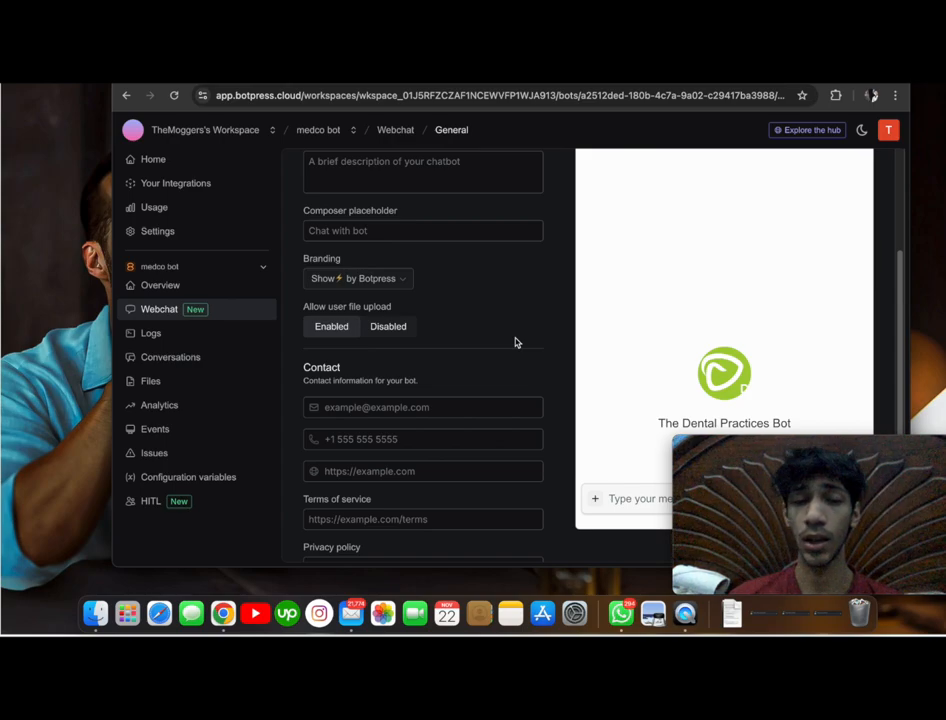
pyautogui.scroll(4, 515, 340)
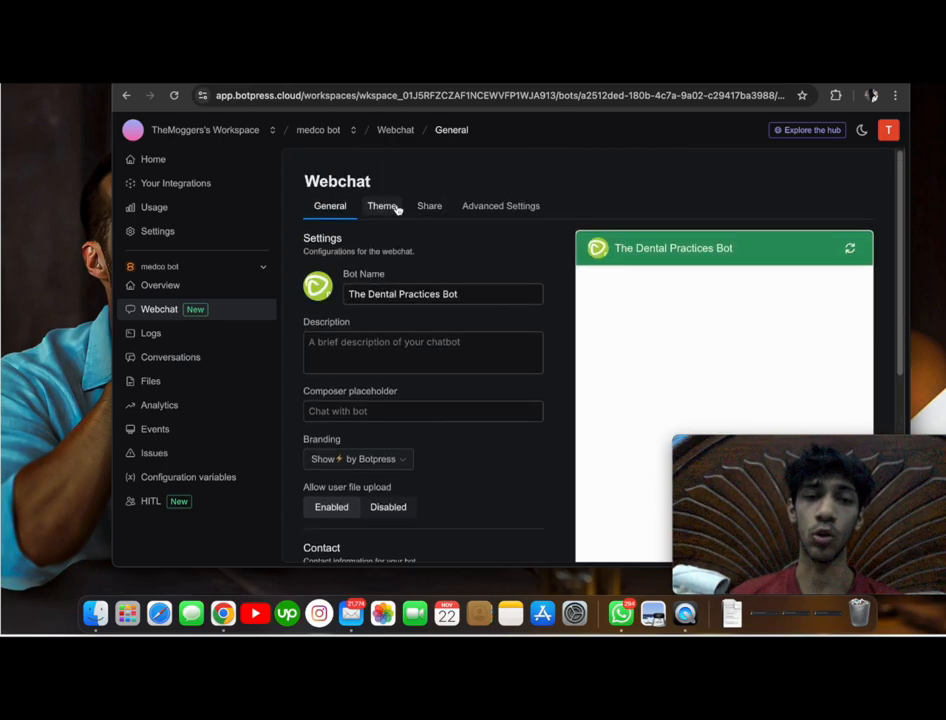
pyautogui.scroll(-5, 475, 404)
pyautogui.scroll(5, 475, 404)
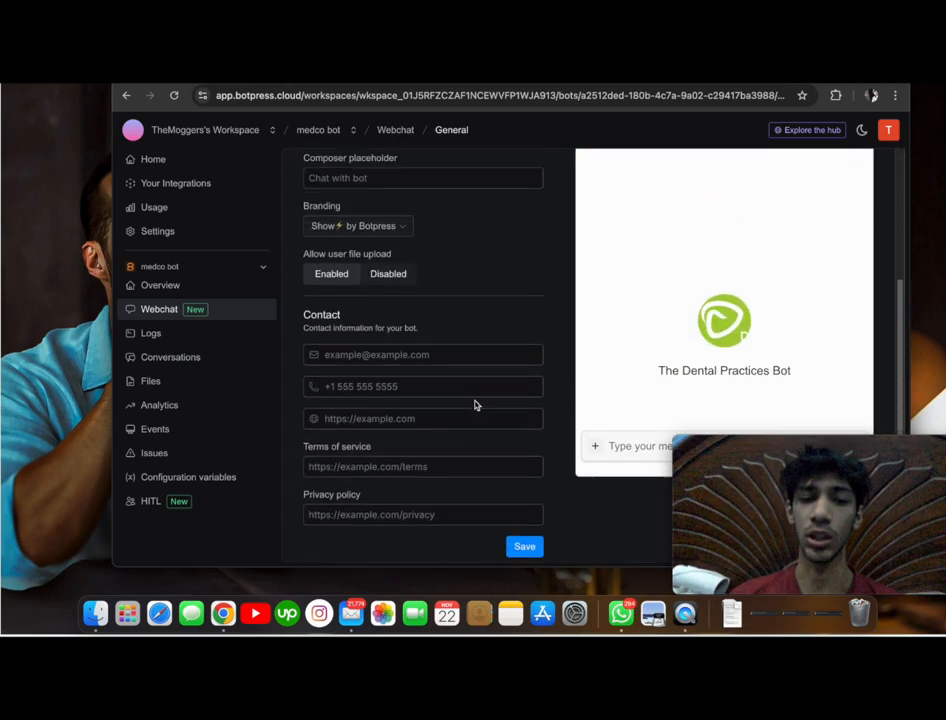
pyautogui.click(382, 186)
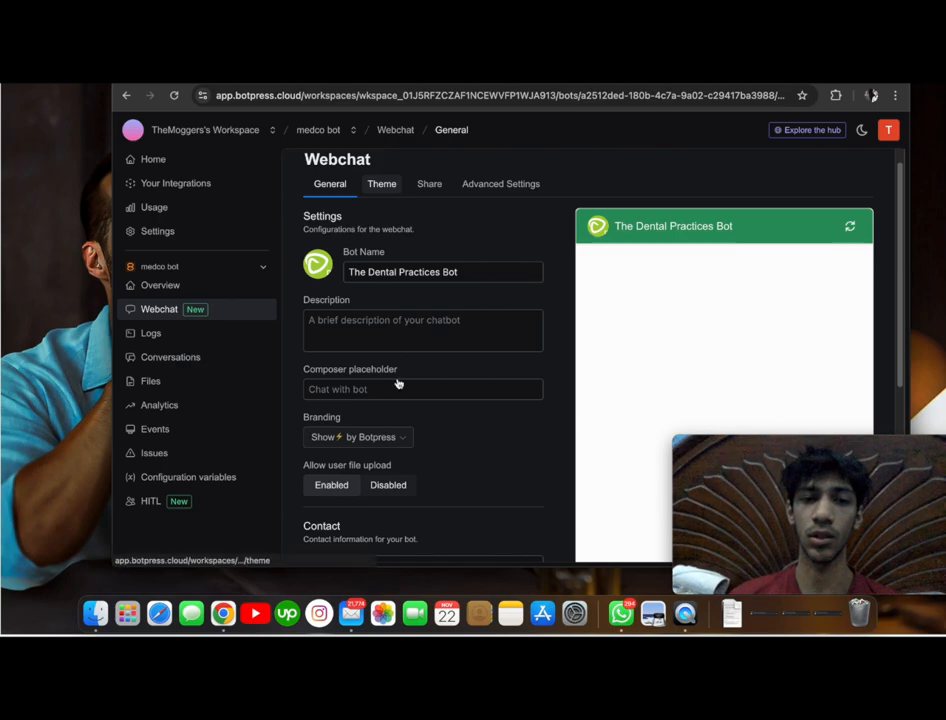
pyautogui.scroll(-3, 397, 383)
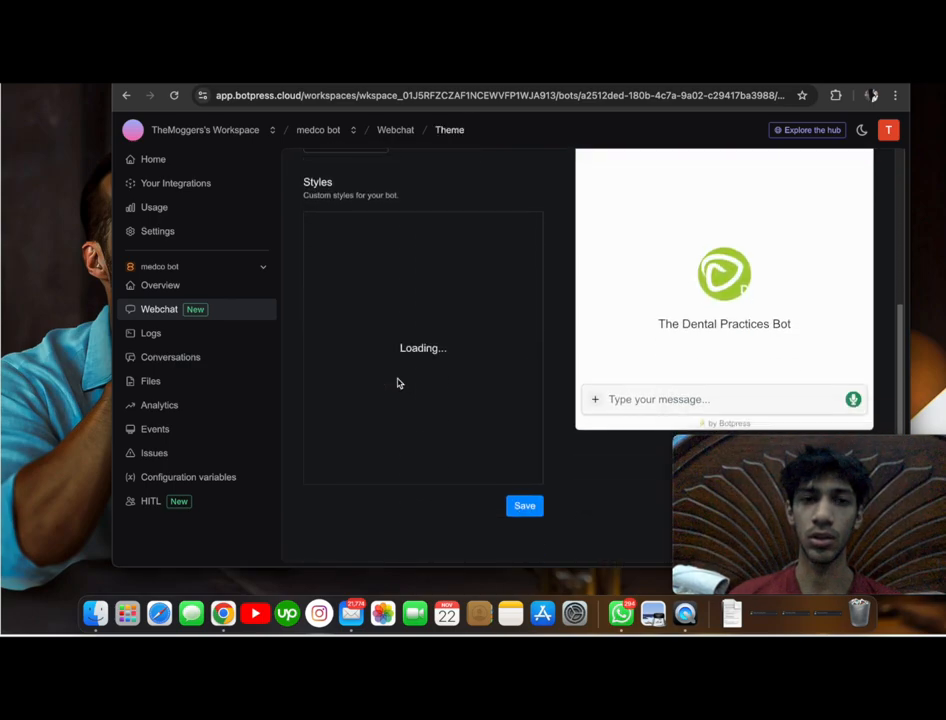
pyautogui.scroll(4, 424, 262)
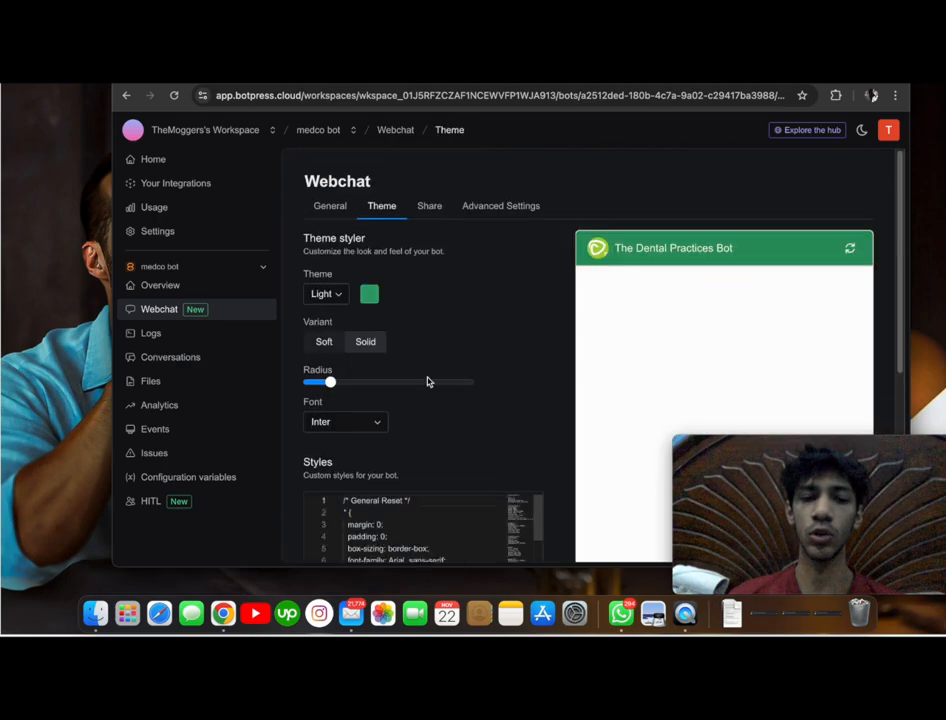
pyautogui.scroll(-2, 428, 400)
pyautogui.scroll(3, 427, 406)
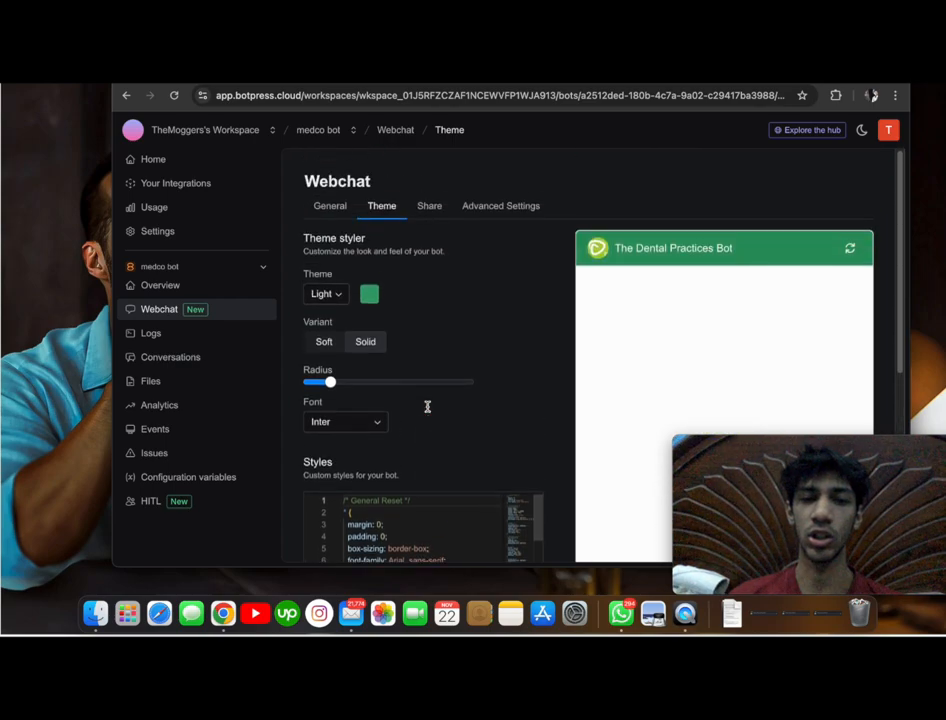
# - Copy the webchat's embed code from its sharing settings and return to the WordPress admin site
pyautogui.click(428, 212)
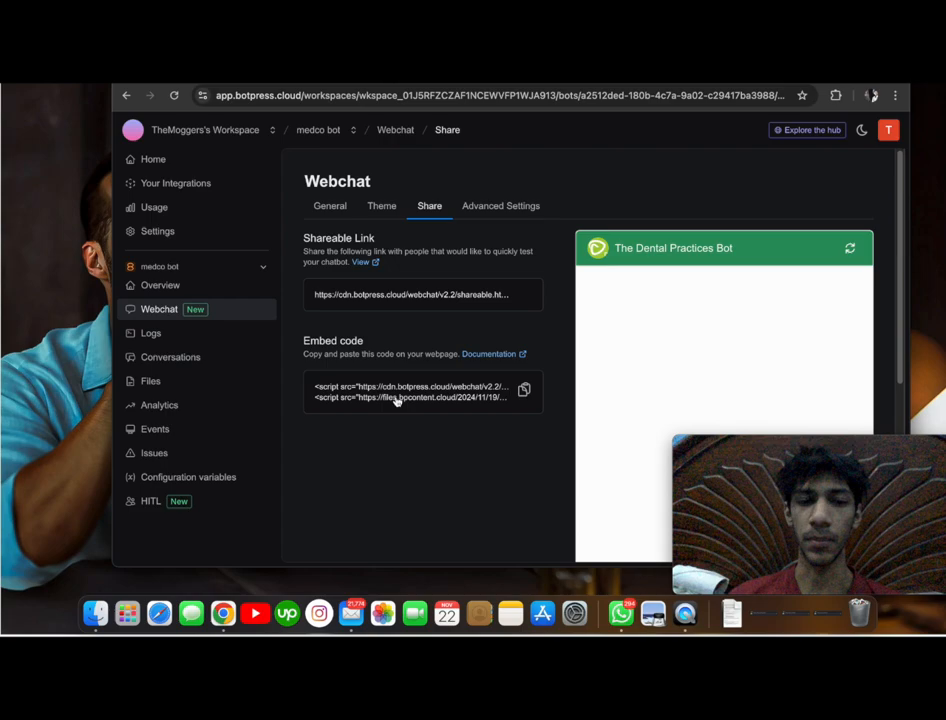
pyautogui.click(524, 392)
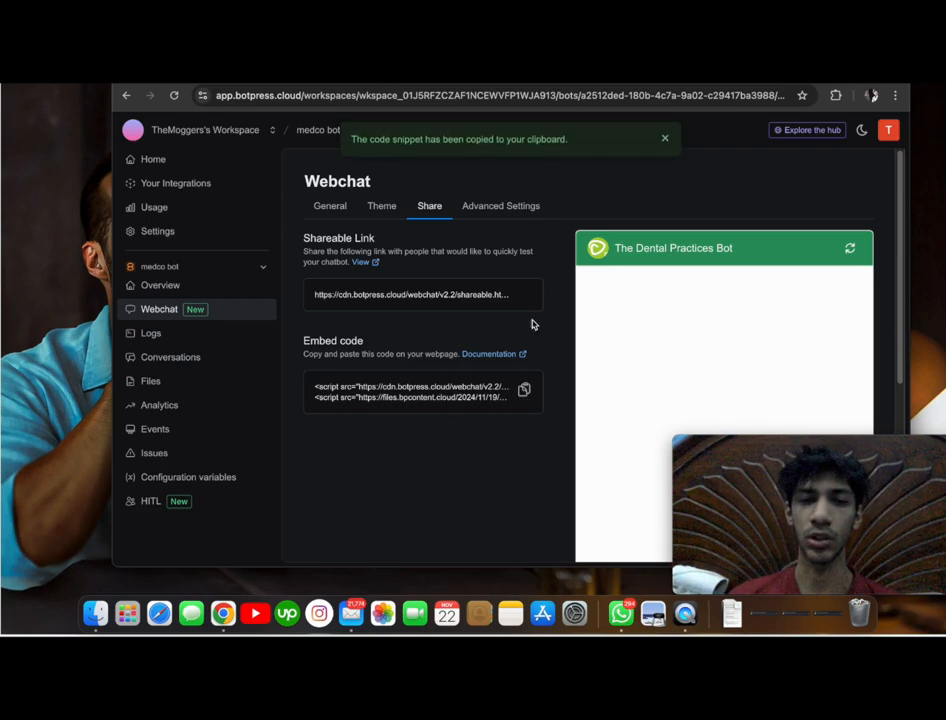
pyautogui.click(428, 84)
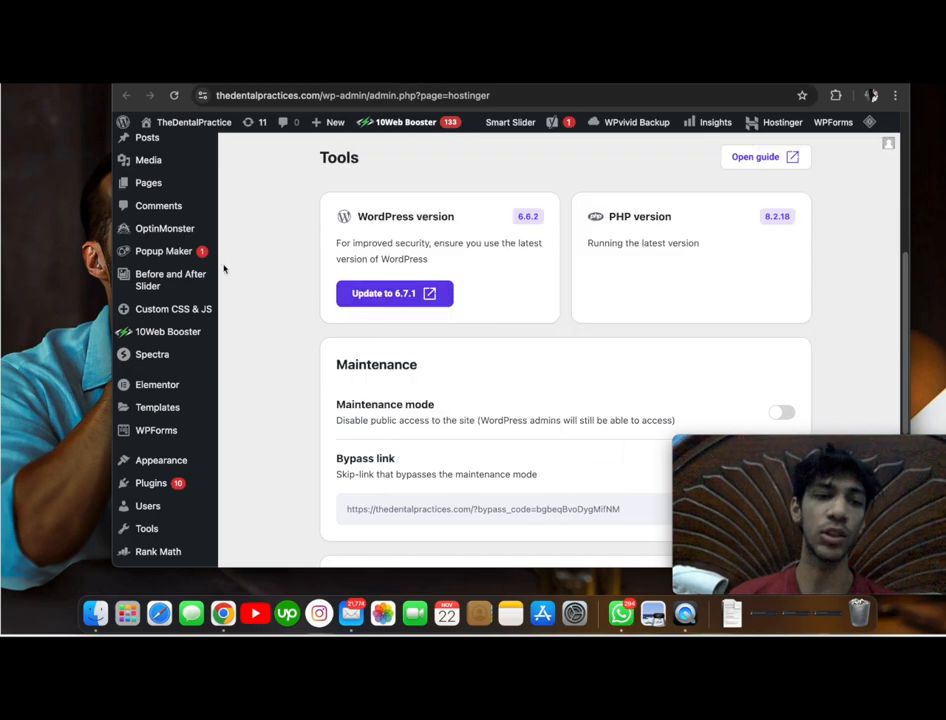
# - Open the page for adding new plugins and search for "wpcode"
pyautogui.scroll(-1, 190, 400)
pyautogui.moveTo(187, 440)
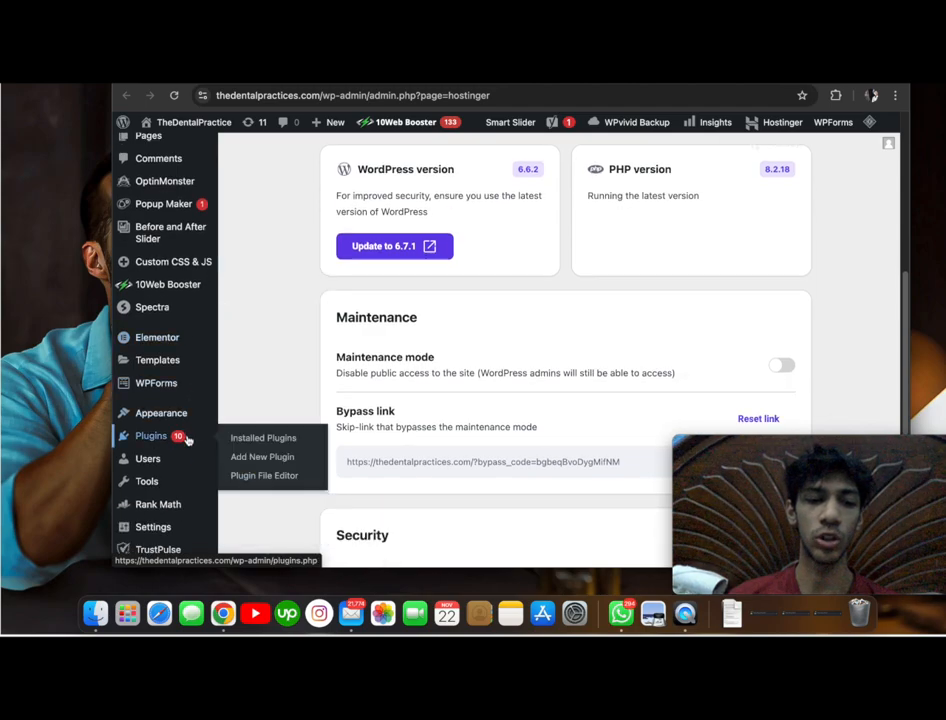
pyautogui.click(276, 463)
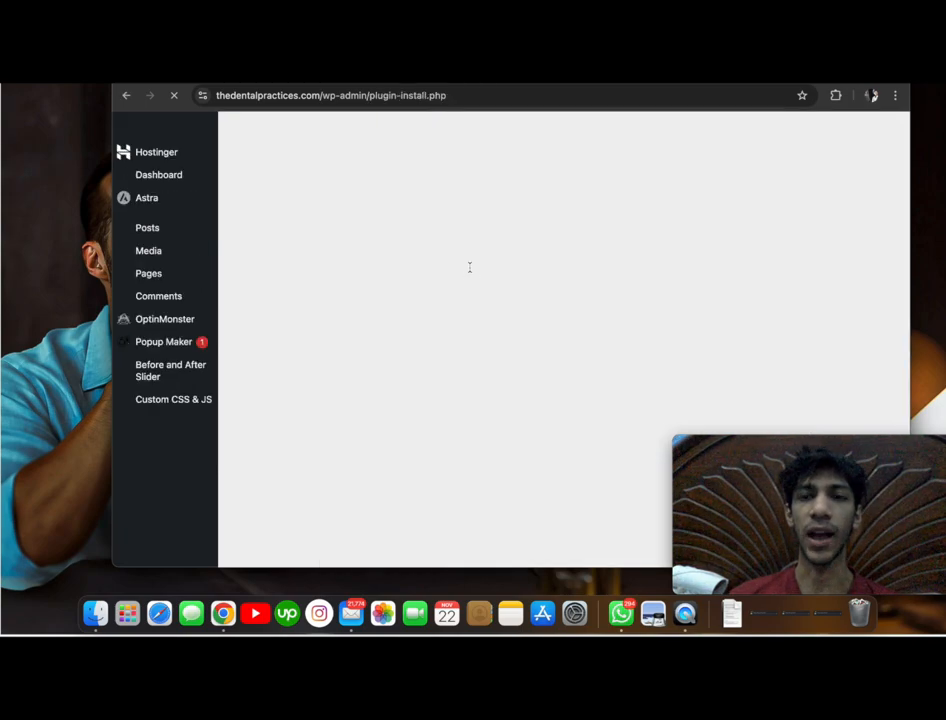
pyautogui.scroll(-3, 523, 312)
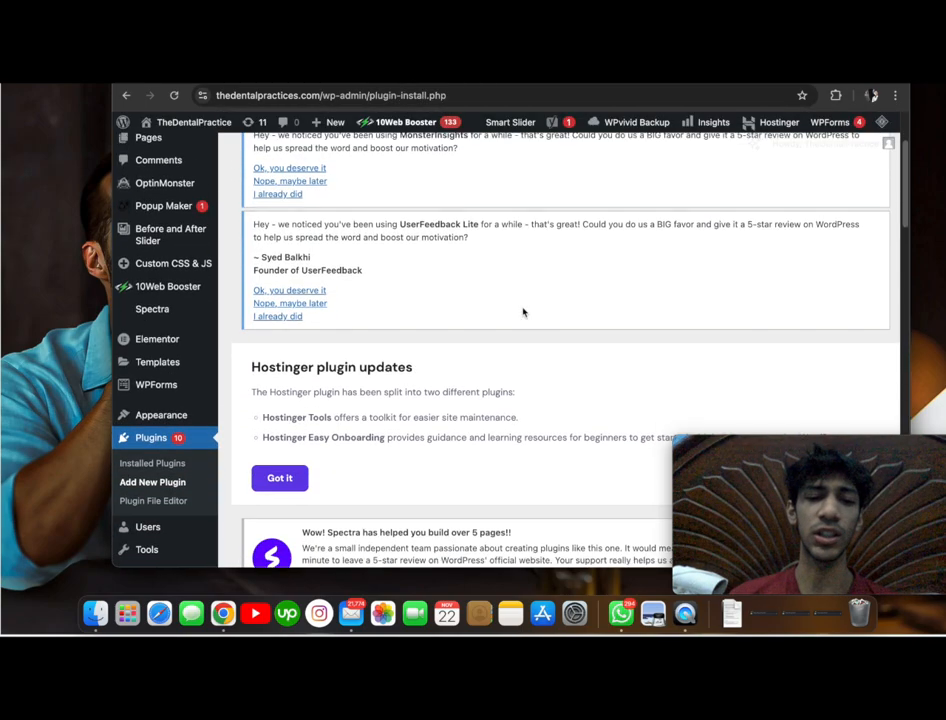
pyautogui.scroll(-8, 523, 312)
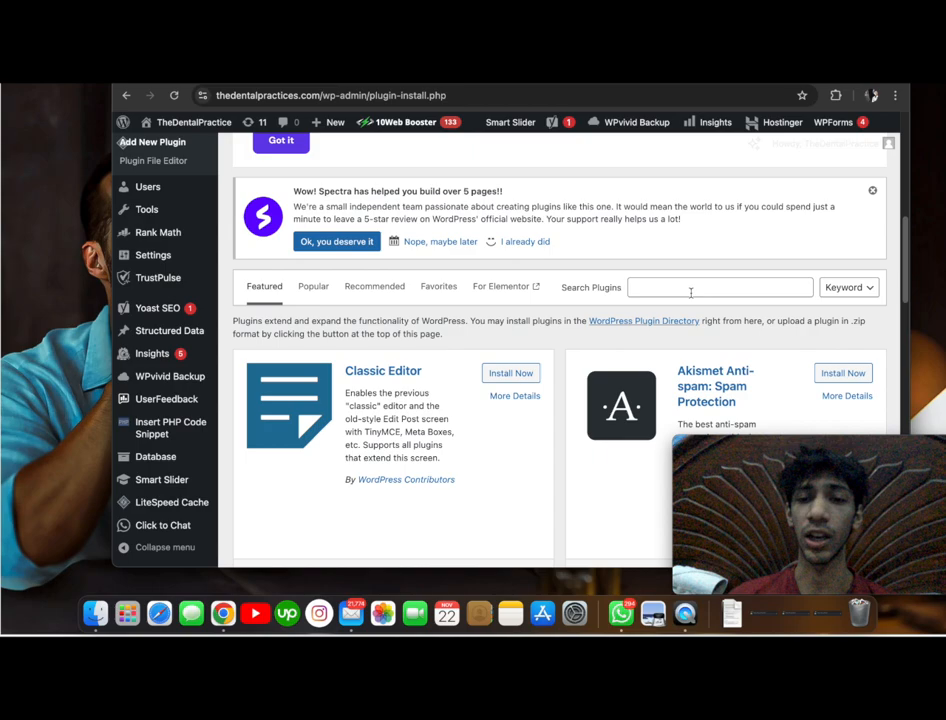
pyautogui.click(690, 290)
pyautogui.write('wp')
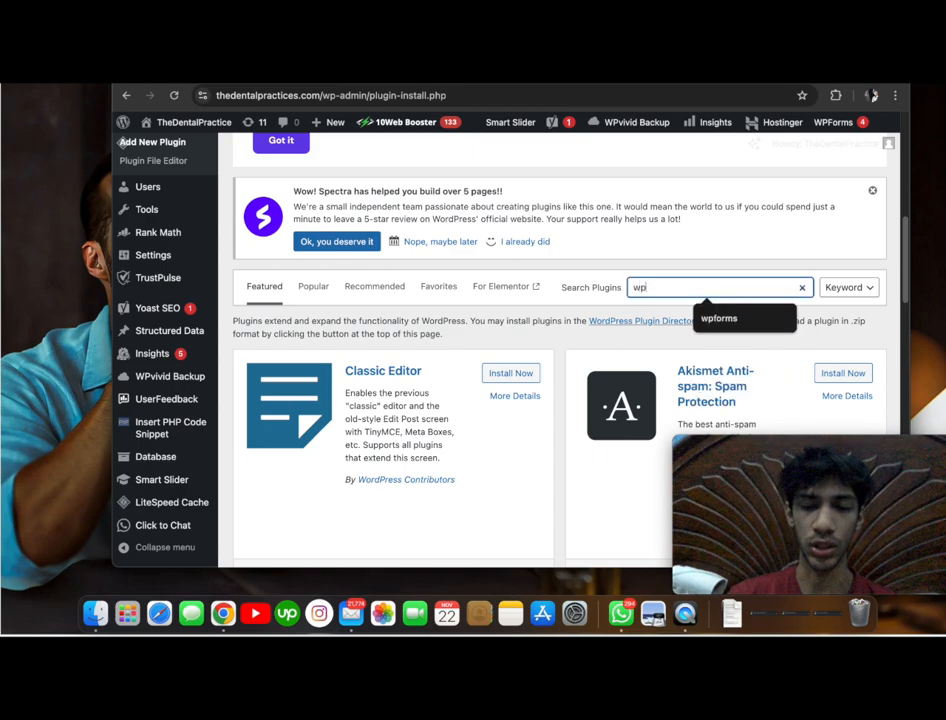
pyautogui.write('code')
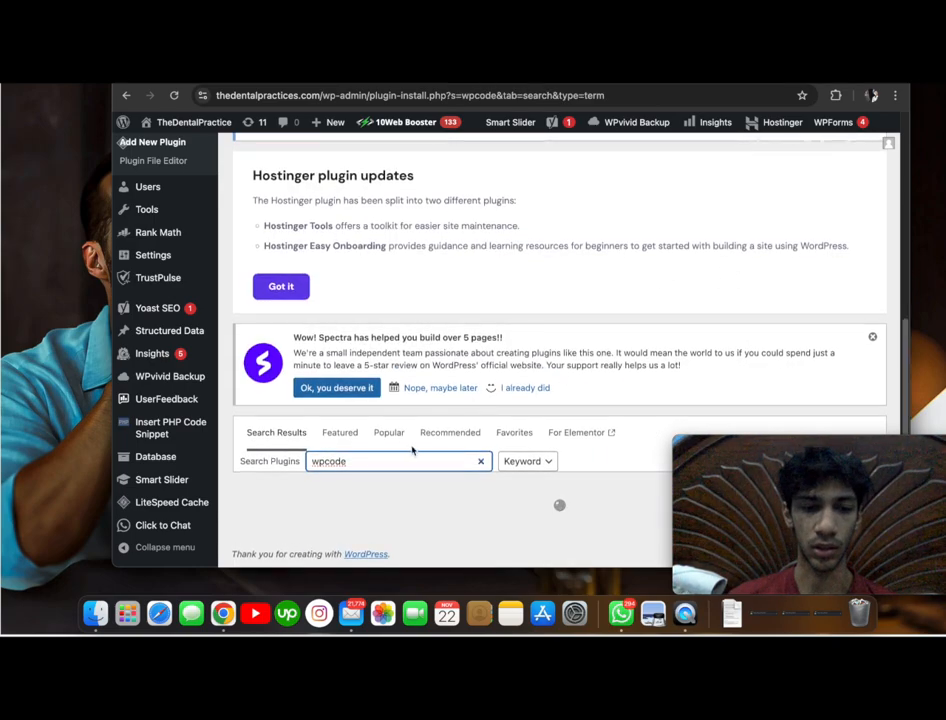
# - Shorten the plugin search to "wpco", restore it to "wpcode", and locate the WPCode plugin in the results
pyautogui.press('BackSpace')
pyautogui.press('BackSpace')
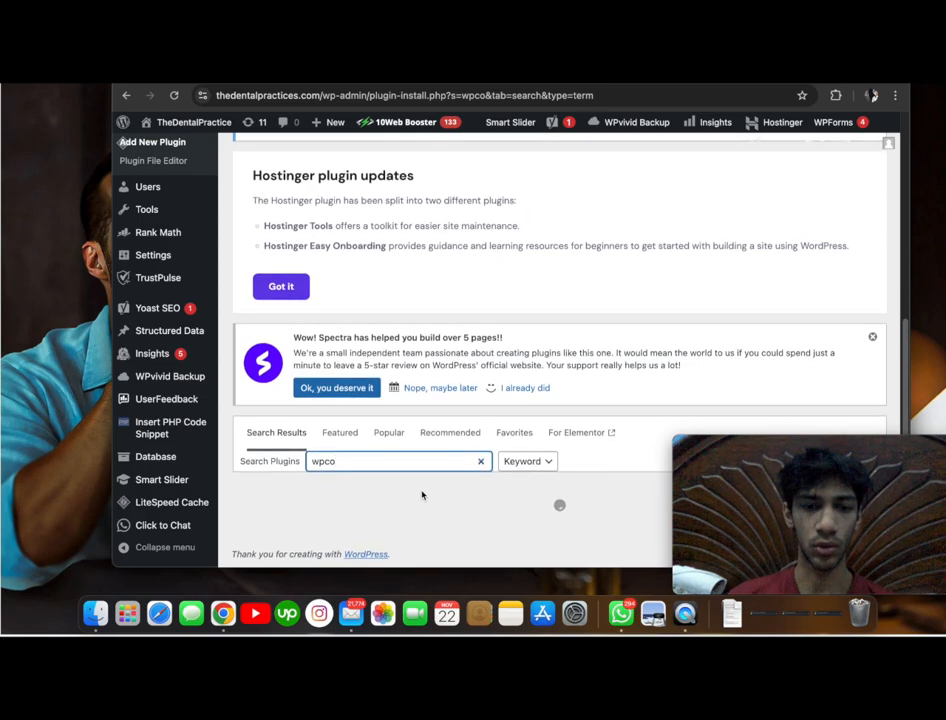
pyautogui.scroll(-10, 422, 494)
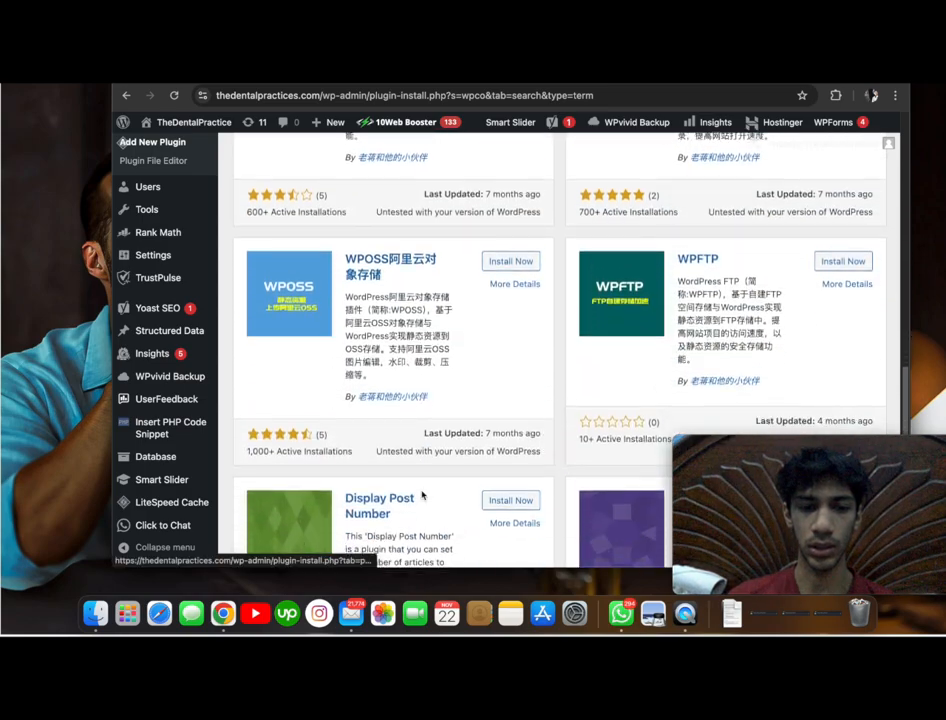
pyautogui.scroll(10, 422, 494)
pyautogui.scroll(-5, 422, 494)
pyautogui.write('de')
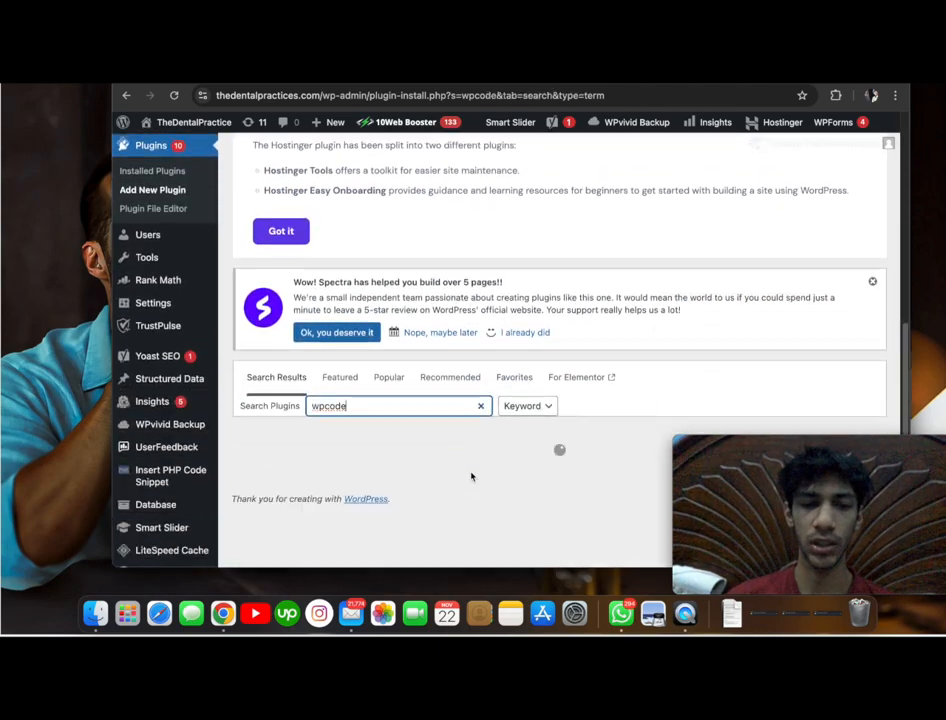
pyautogui.scroll(2, 472, 476)
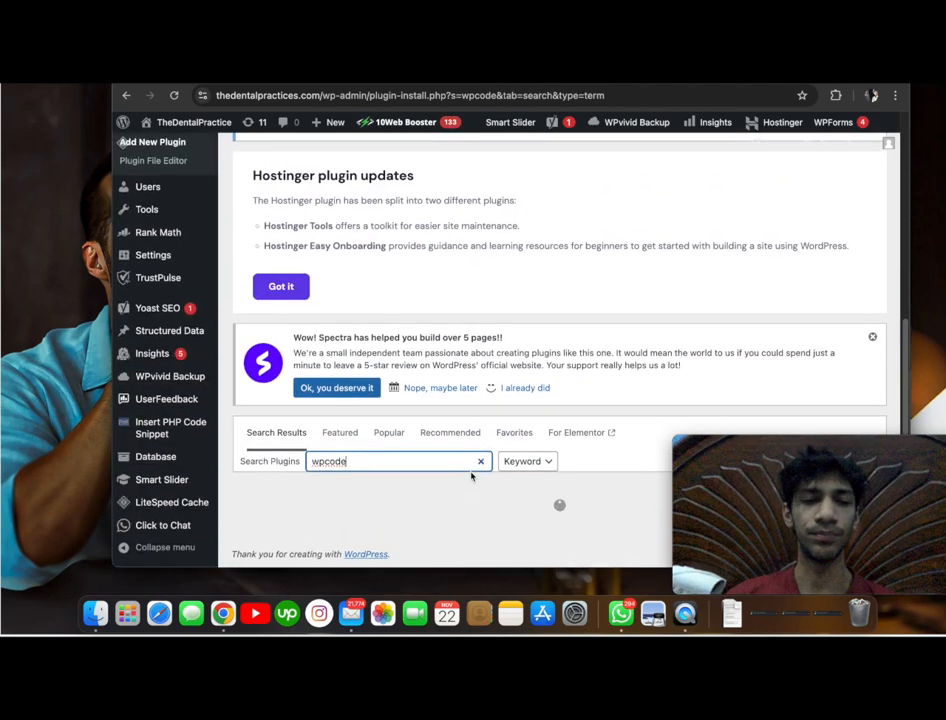
pyautogui.scroll(-6, 472, 476)
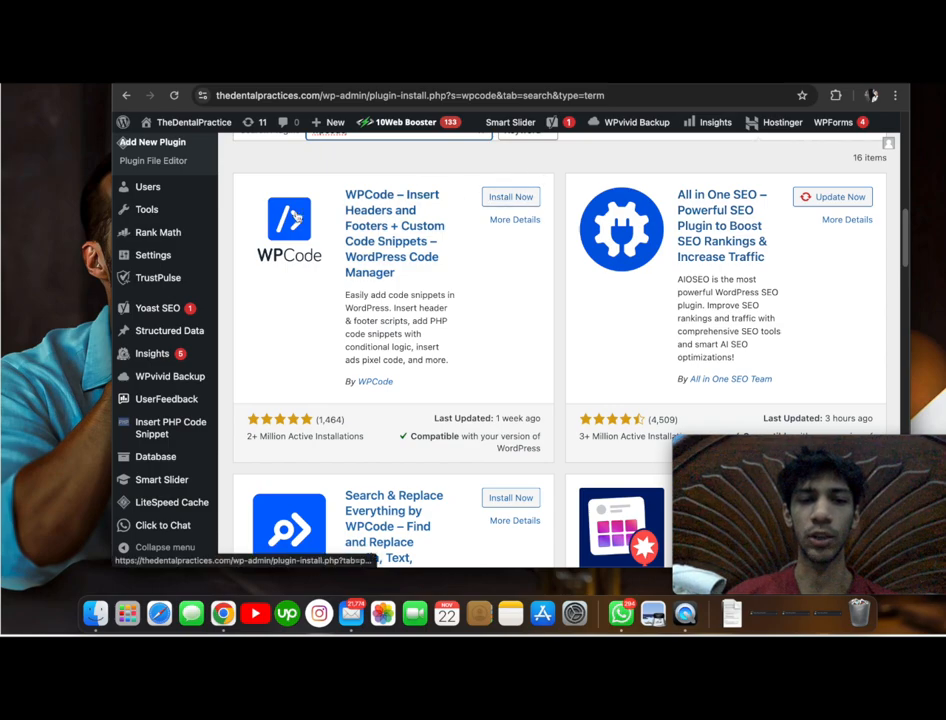
# - Search the plugin directory for "custom css" and locate the Simple Custom CSS and JS plugin
pyautogui.scroll(3, 397, 287)
pyautogui.doubleClick(397, 286)
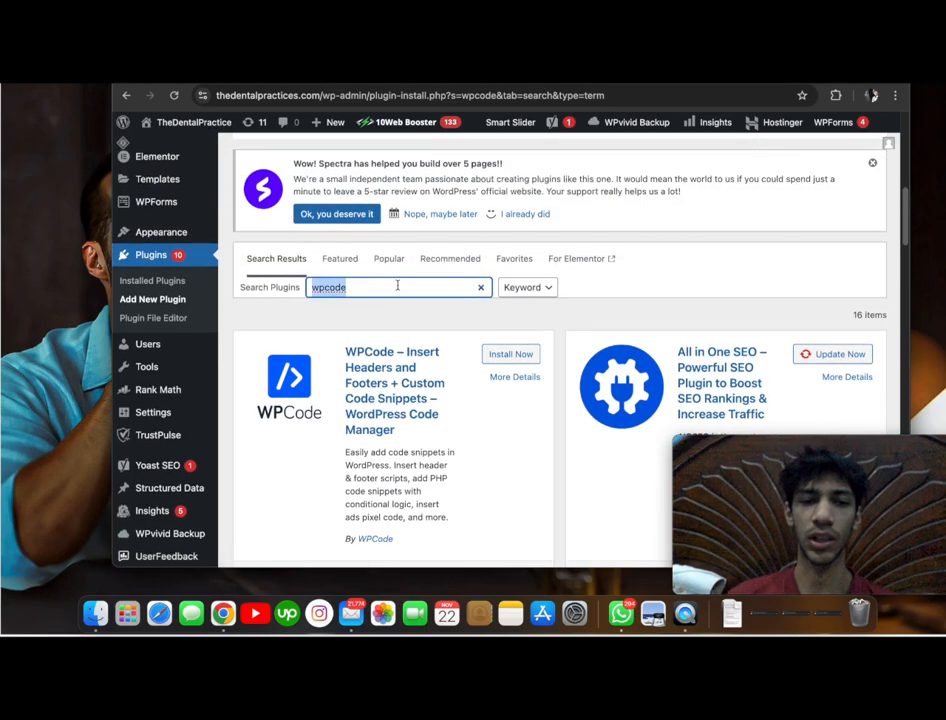
pyautogui.write('custom')
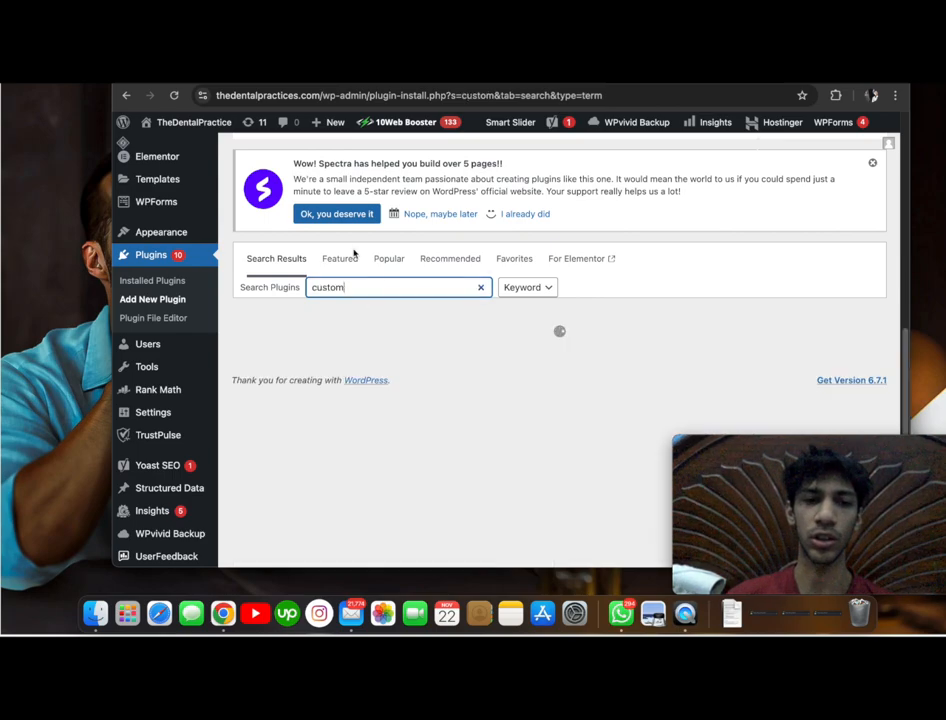
pyautogui.write(' c')
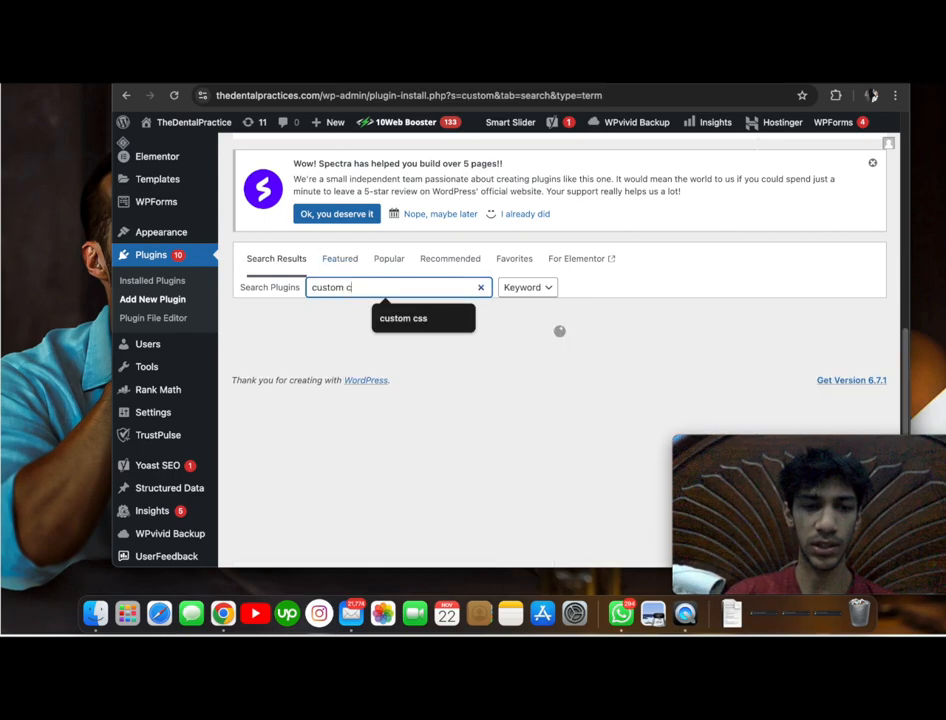
pyautogui.write('ss')
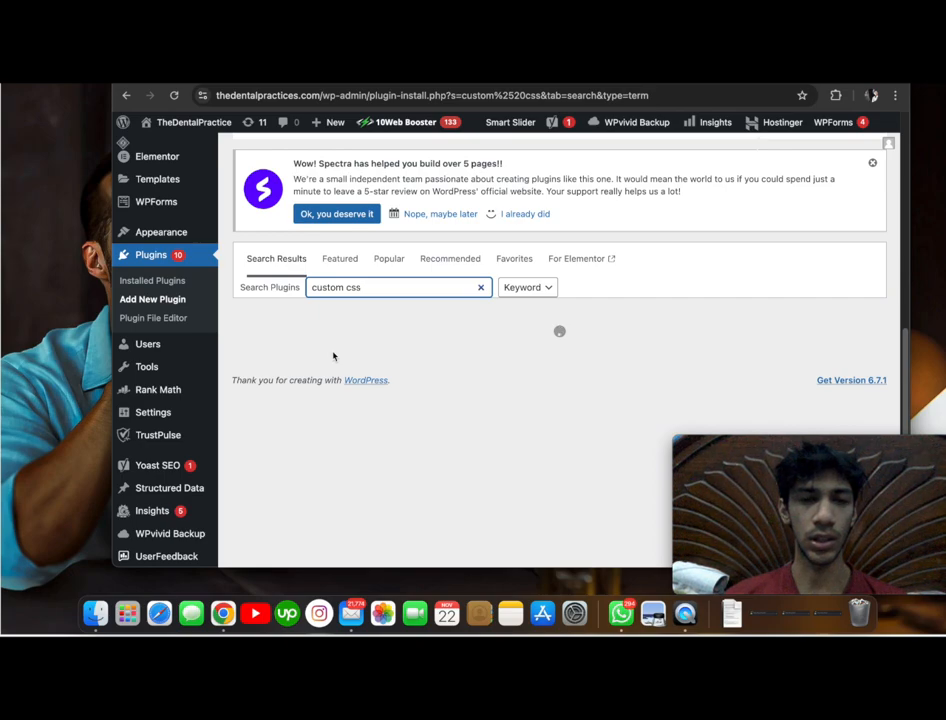
pyautogui.scroll(-1, 380, 370)
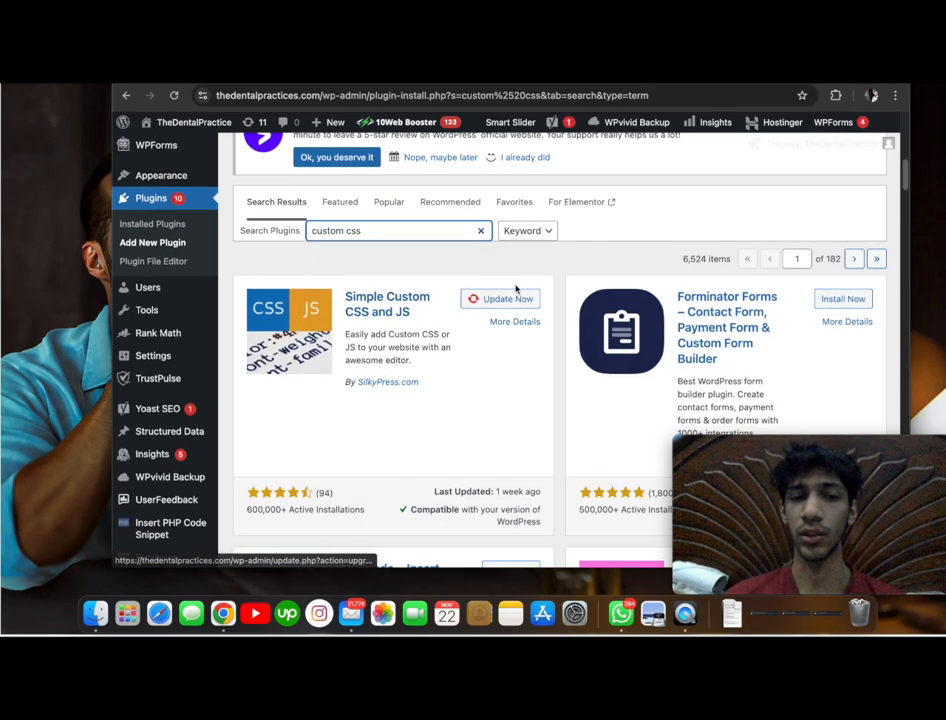
pyautogui.scroll(-5, 497, 313)
pyautogui.scroll(12, 497, 313)
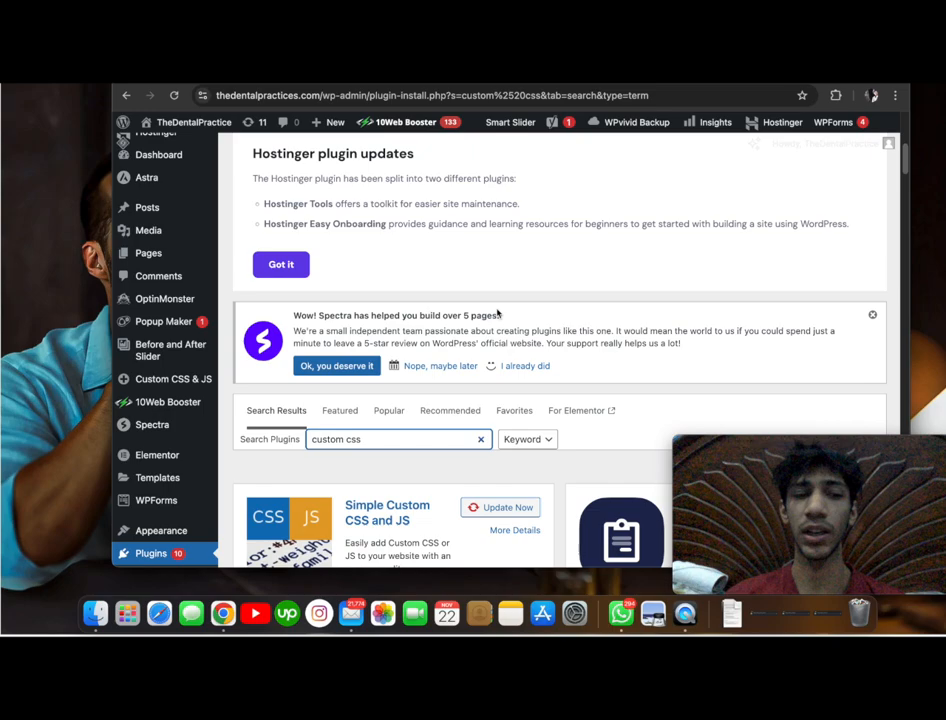
# - Start a new custom HTML code entry with the Custom CSS & JS plugin
pyautogui.moveTo(178, 399)
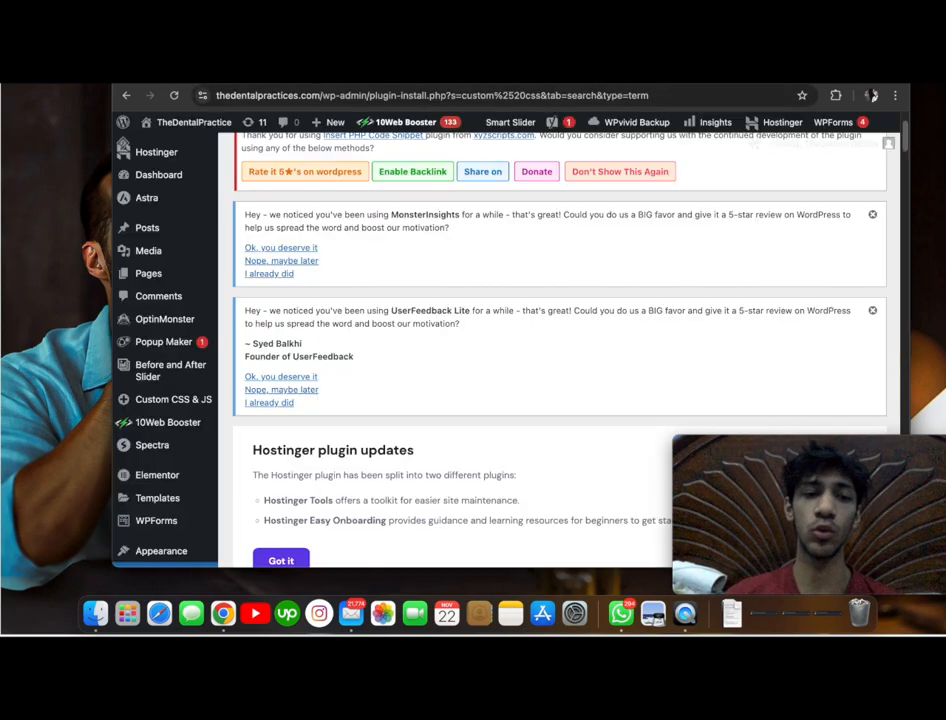
pyautogui.moveTo(172, 399)
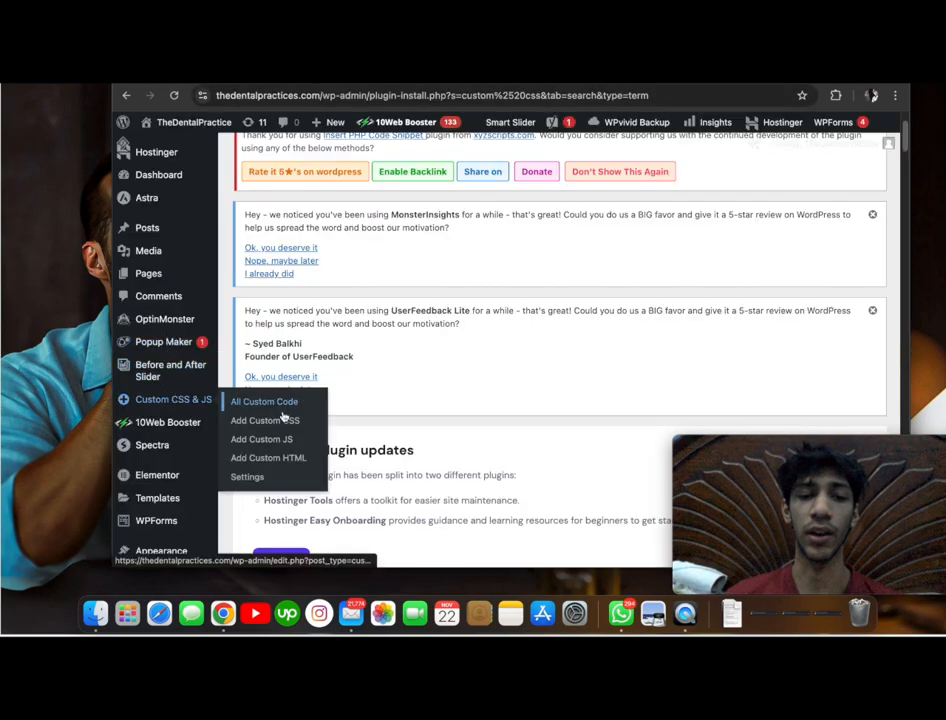
pyautogui.click(270, 458)
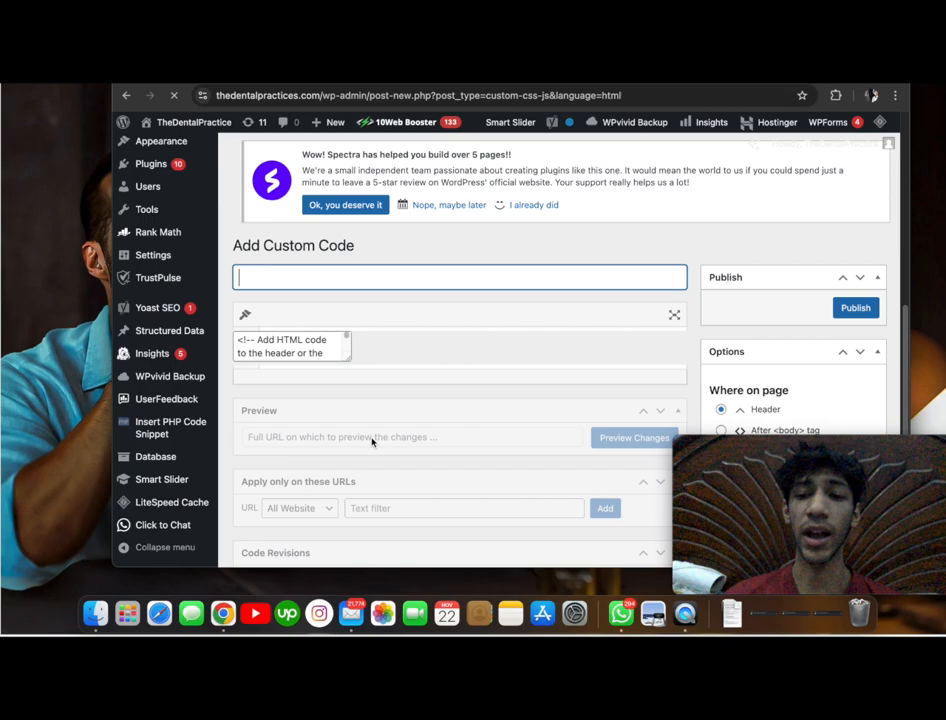
pyautogui.scroll(-4, 373, 441)
pyautogui.scroll(7, 373, 440)
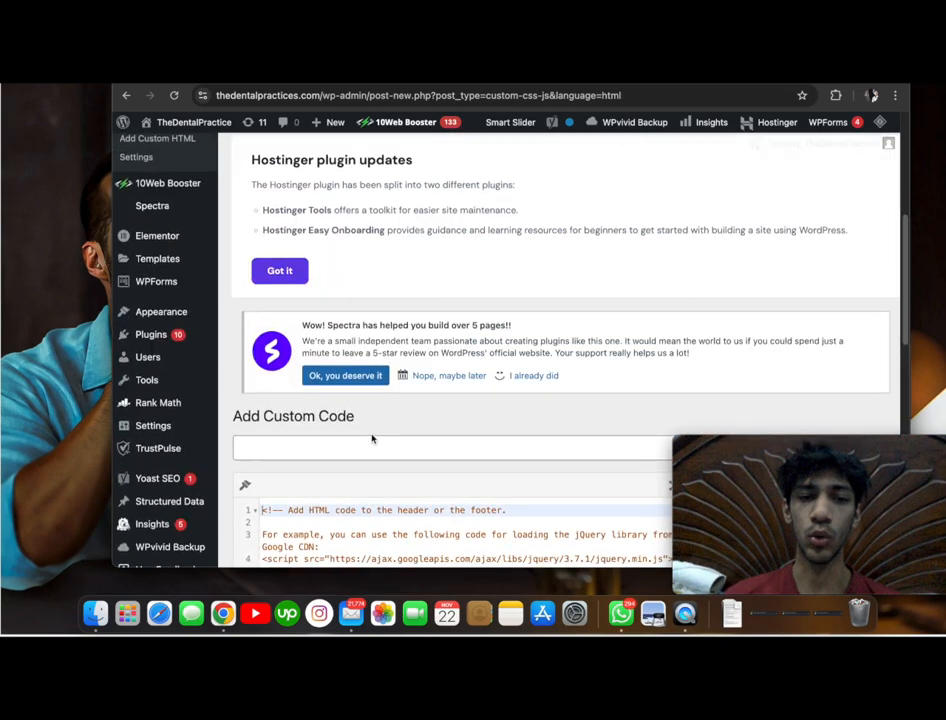
pyautogui.scroll(-2, 375, 390)
# - Replace the placeholder HTML comment in the code editor with the copied Botpress webchat embed scripts
pyautogui.click(392, 451)
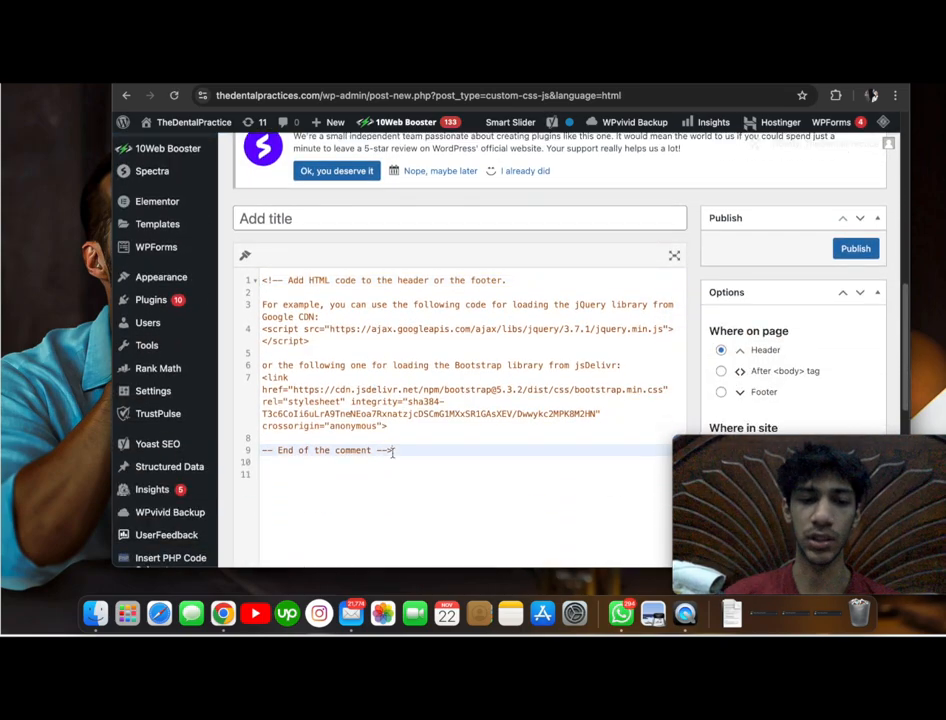
pyautogui.press('super+a')
pyautogui.press('BackSpace')
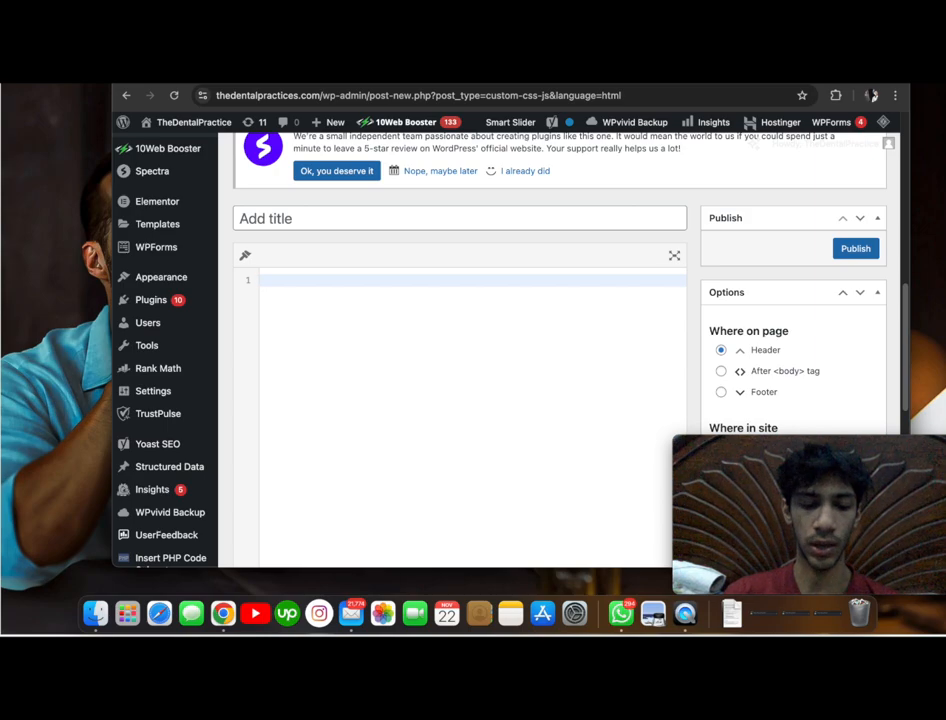
pyautogui.press('super+v')
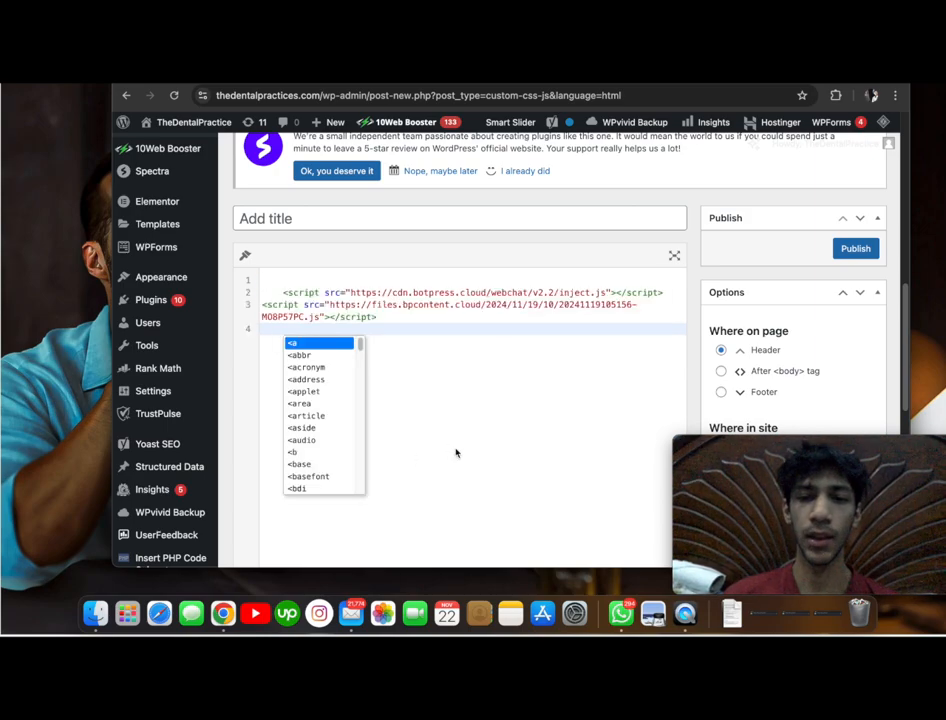
# - Set the new code entry to load after the <body> tag and look through its remaining options
pyautogui.scroll(-2, 455, 453)
pyautogui.click(718, 217)
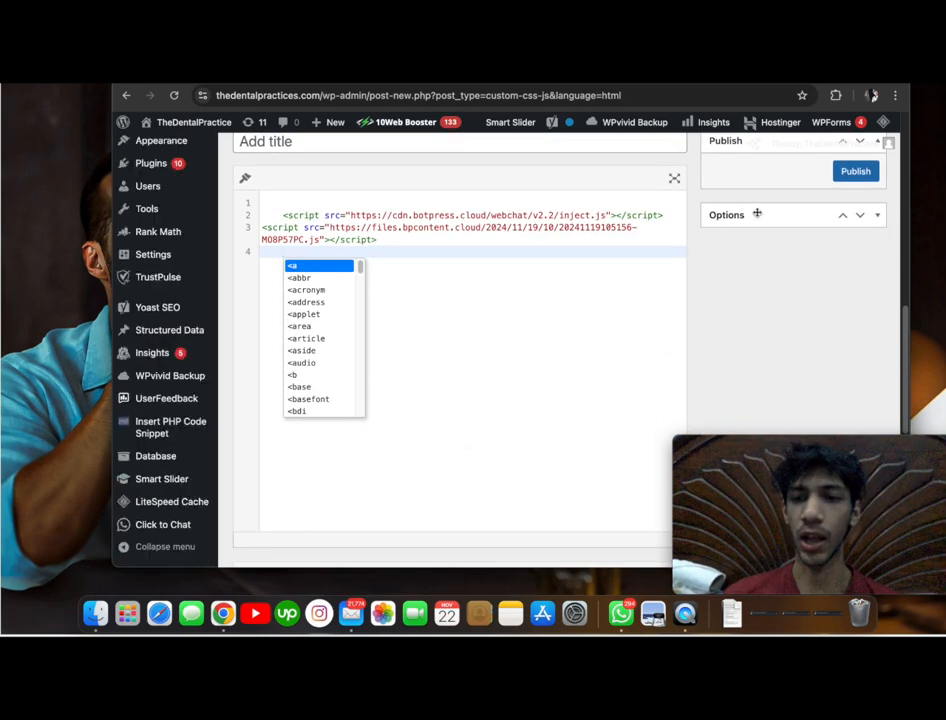
pyautogui.click(757, 213)
pyautogui.click(721, 295)
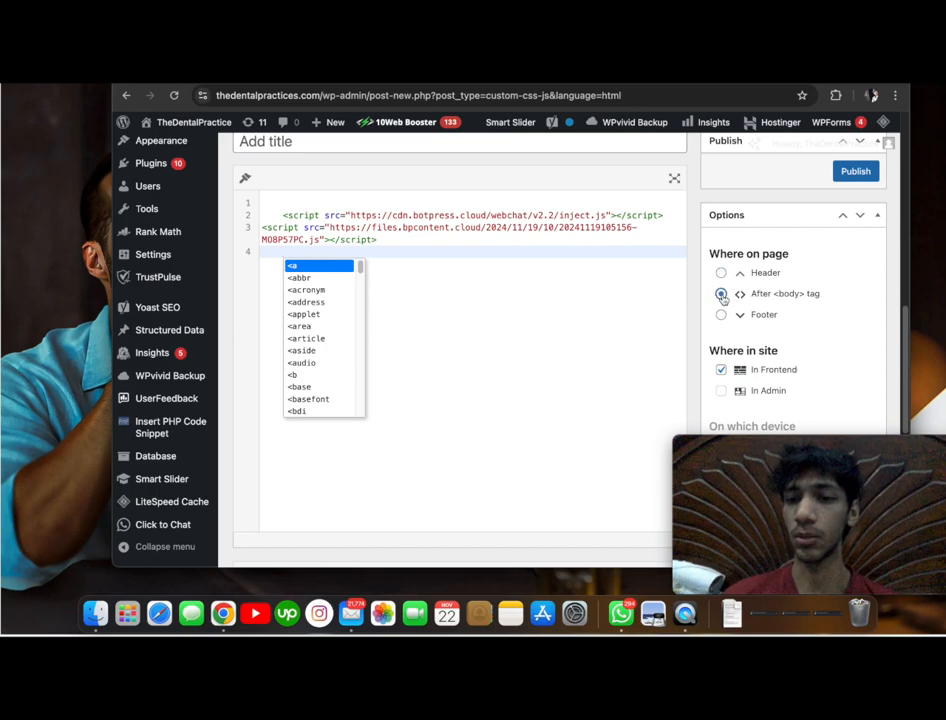
pyautogui.scroll(-10, 669, 315)
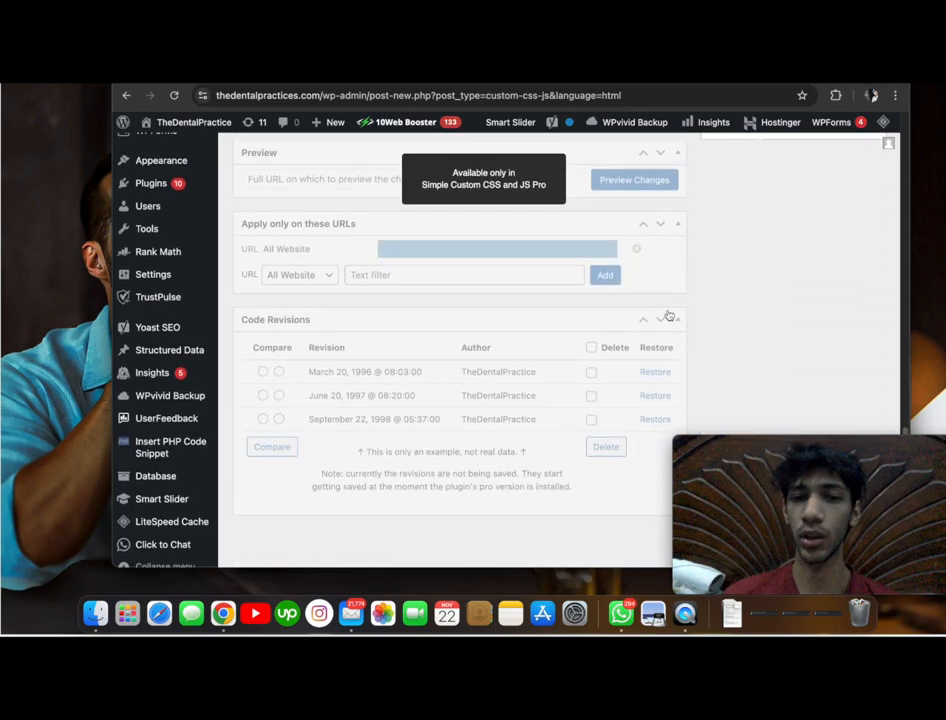
pyautogui.scroll(15, 834, 270)
pyautogui.scroll(-1, 810, 257)
pyautogui.scroll(-2, 810, 257)
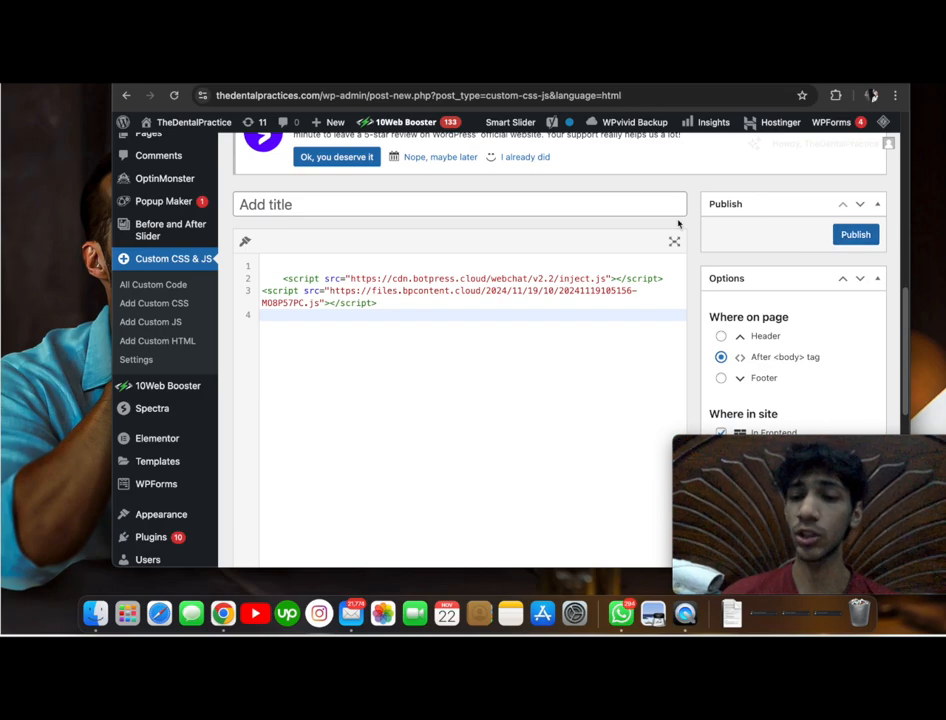
# - Open the existing "bot" HTML entry from the custom code list and examine its scripts and placement options
pyautogui.click(180, 284)
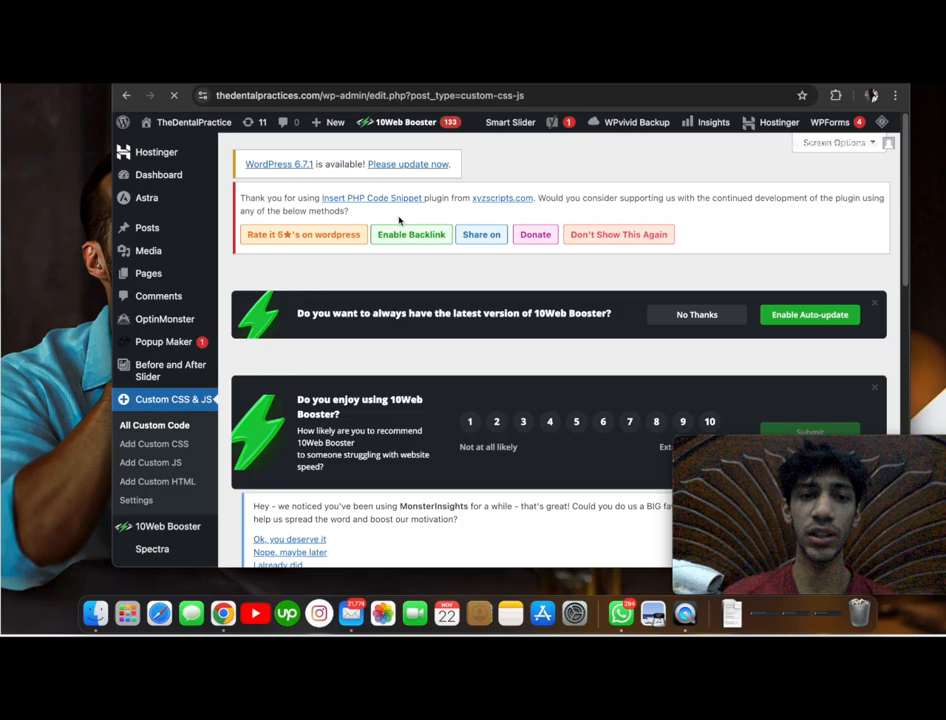
pyautogui.scroll(-10, 393, 344)
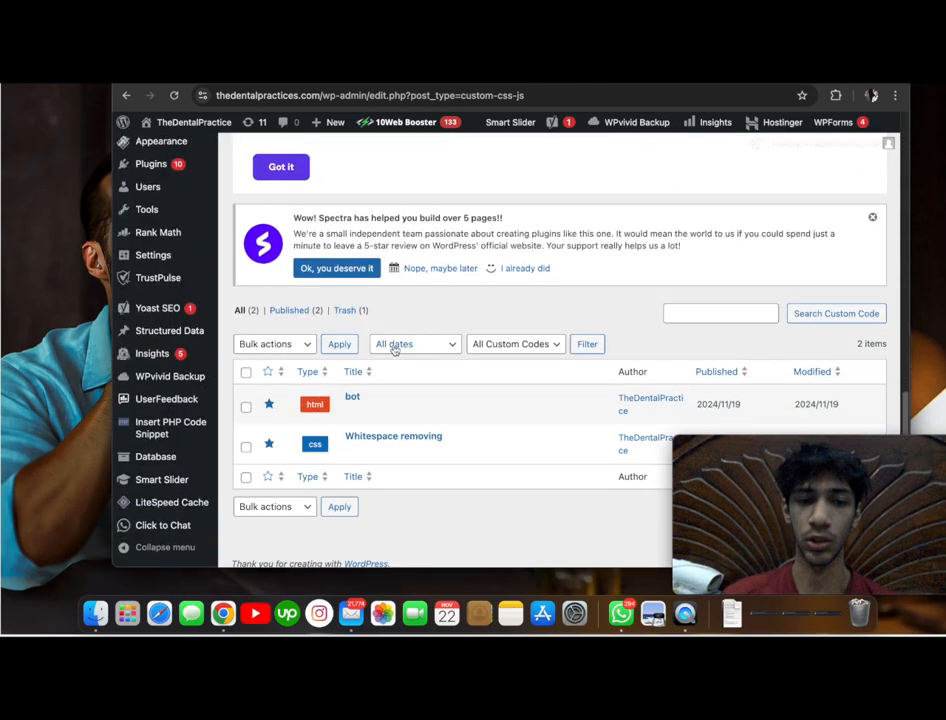
pyautogui.click(352, 398)
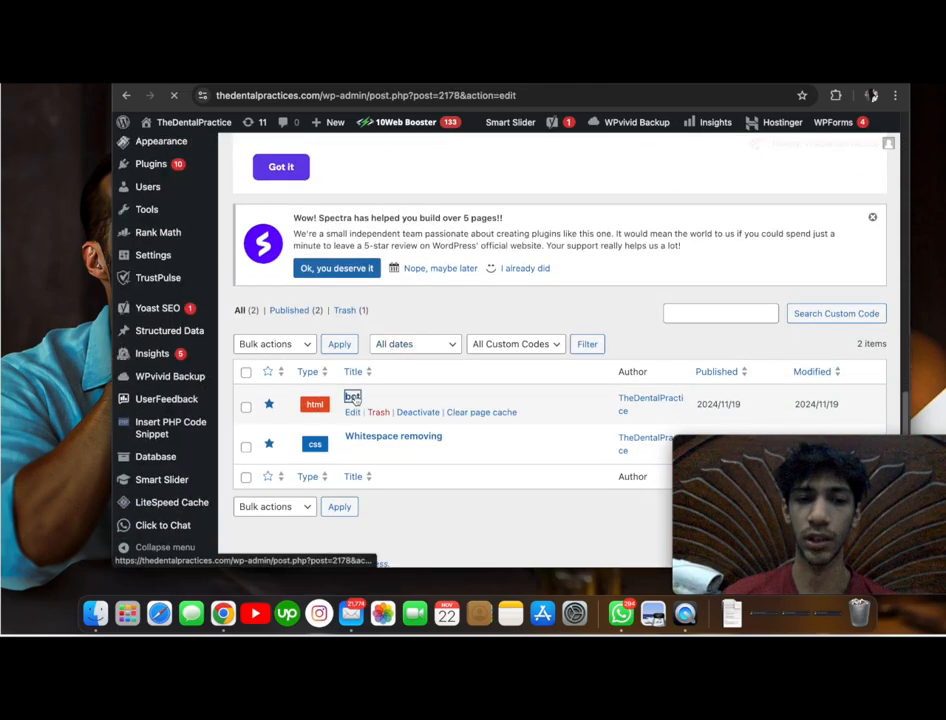
pyautogui.scroll(-4, 355, 399)
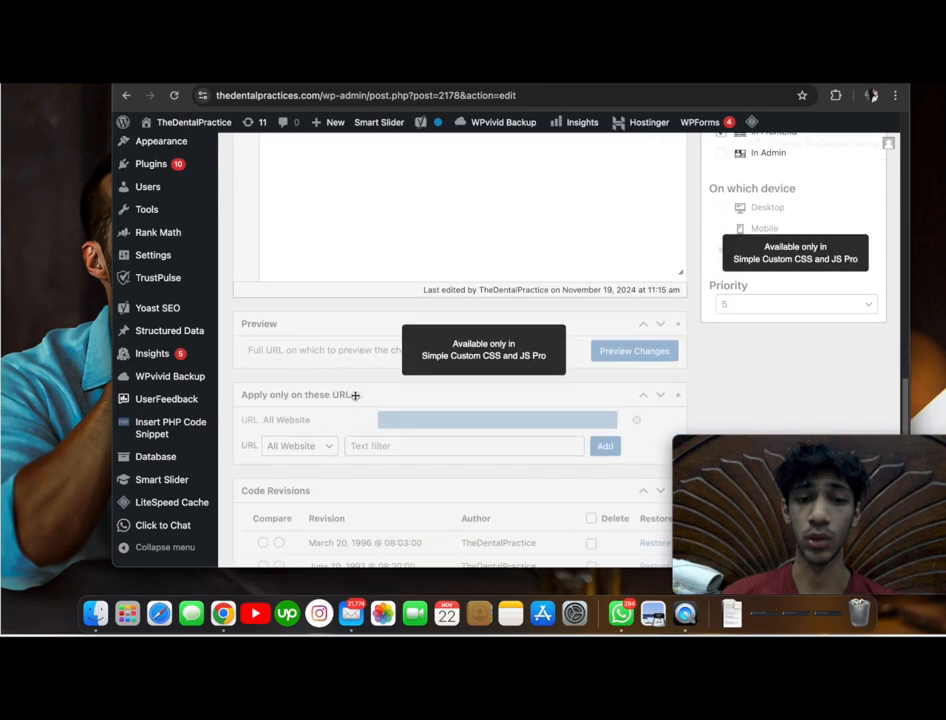
pyautogui.scroll(2, 355, 399)
pyautogui.scroll(3, 355, 400)
pyautogui.scroll(-3, 369, 228)
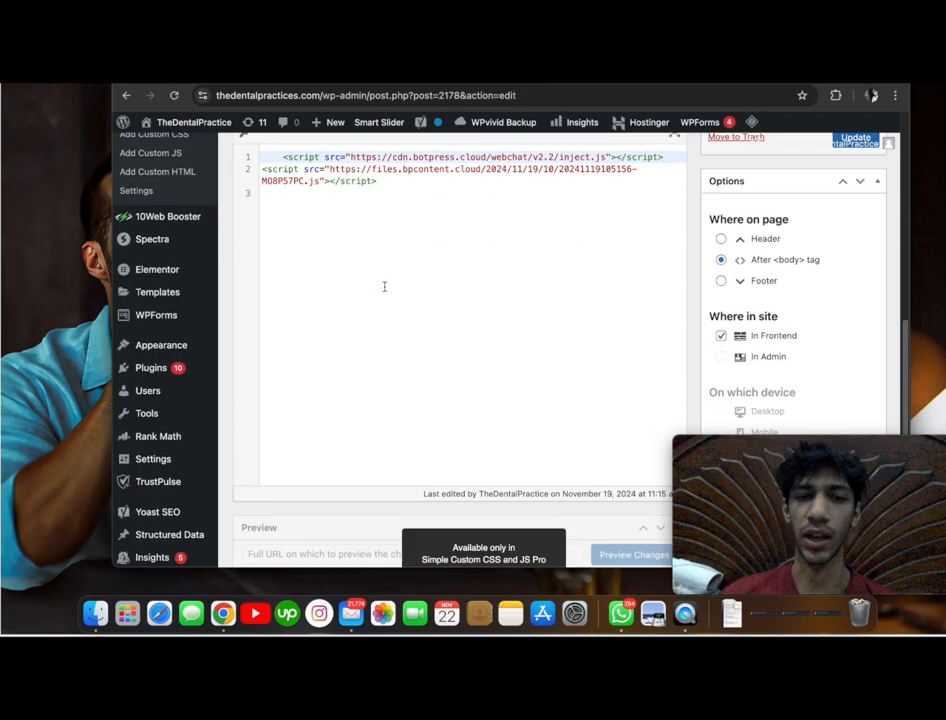
pyautogui.scroll(6, 384, 285)
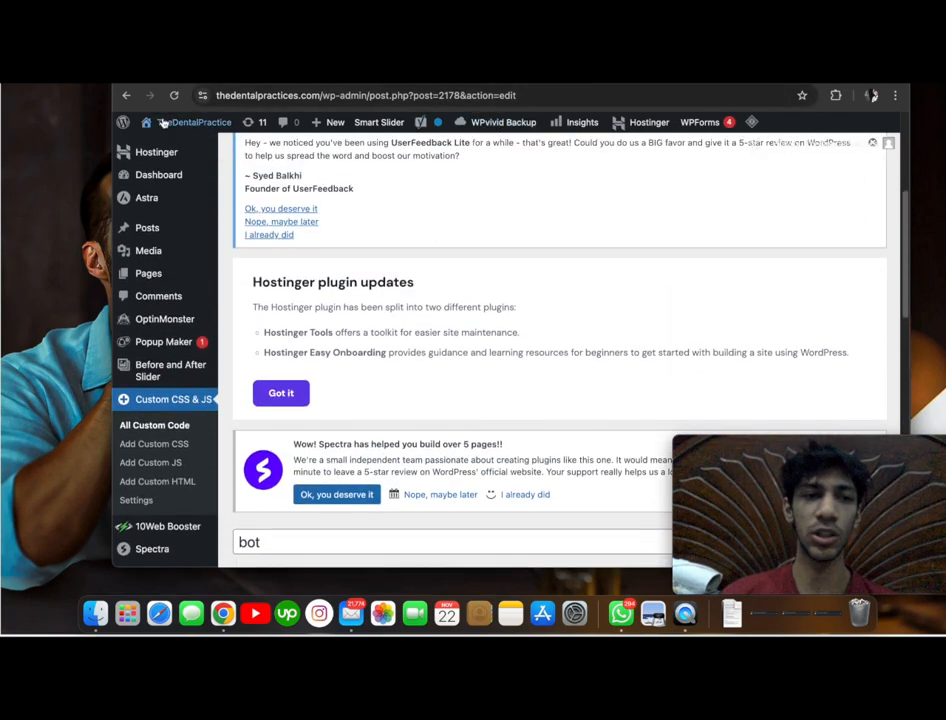
# - Visit the live site's home page to check for the embedded chat widget
pyautogui.moveTo(165, 124)
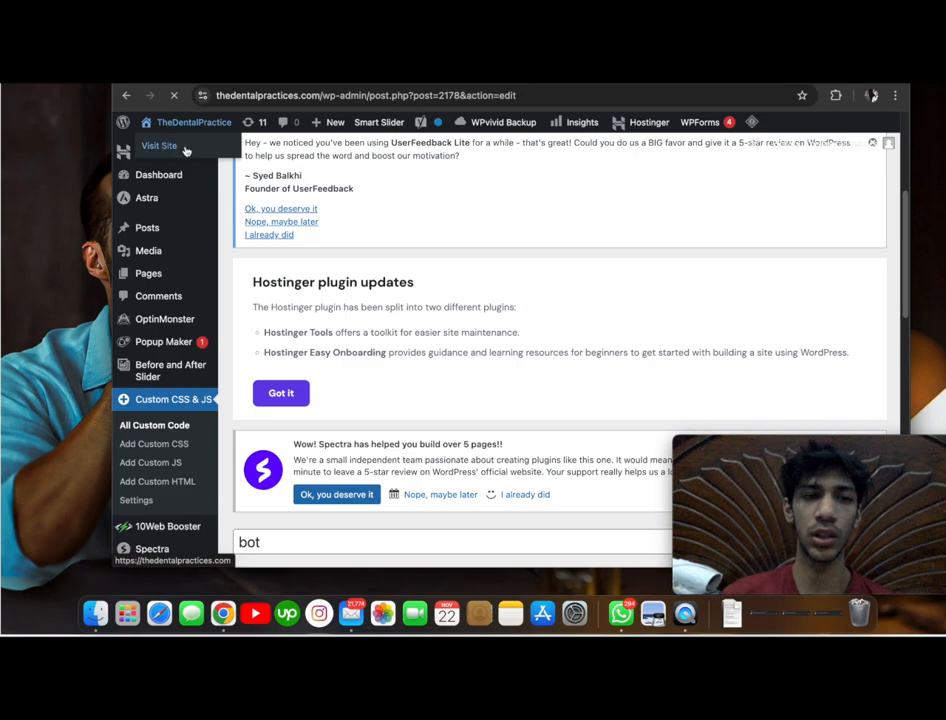
pyautogui.click(158, 145)
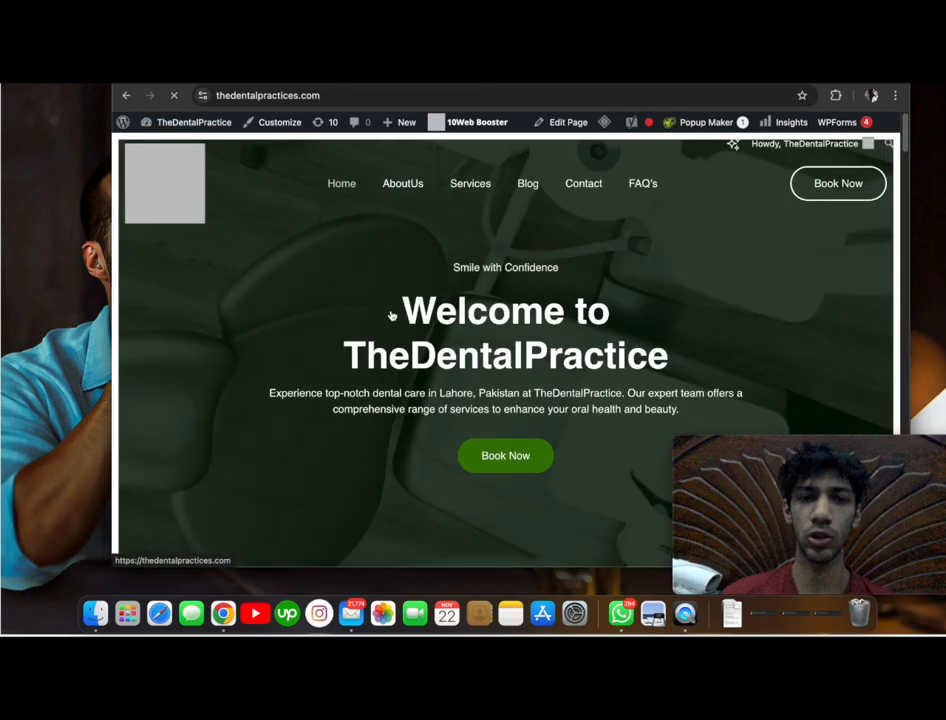
pyautogui.scroll(-4, 391, 312)
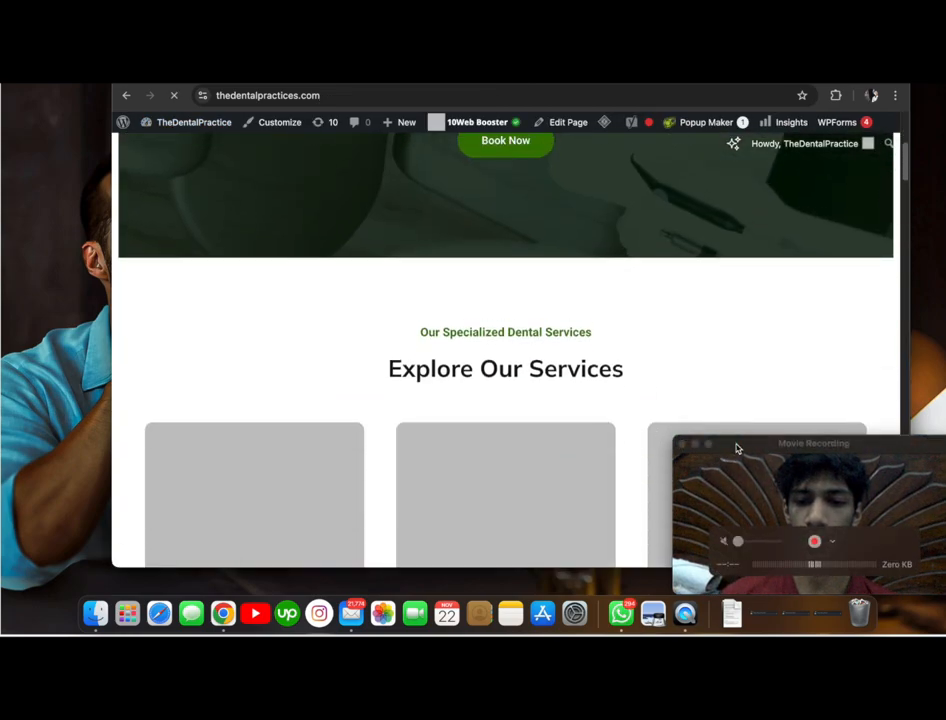
pyautogui.moveTo(735, 448); pyautogui.dragTo(131, 277)
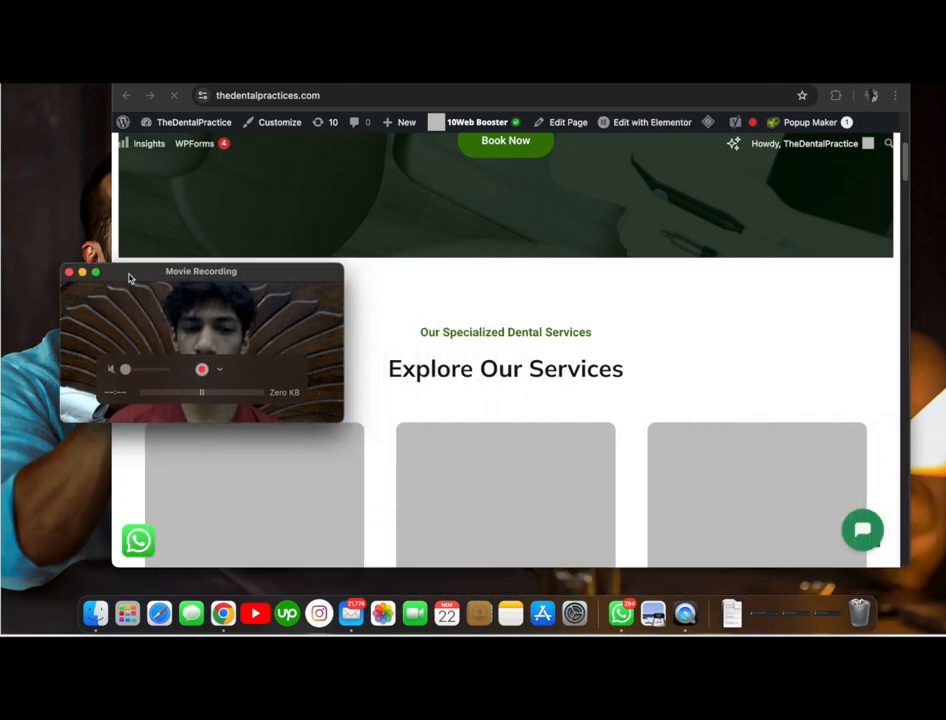
# - Open the chatbot on the home page to view its conversation, and close the chat again
pyautogui.click(863, 528)
pyautogui.click(863, 528)
pyautogui.click(863, 528)
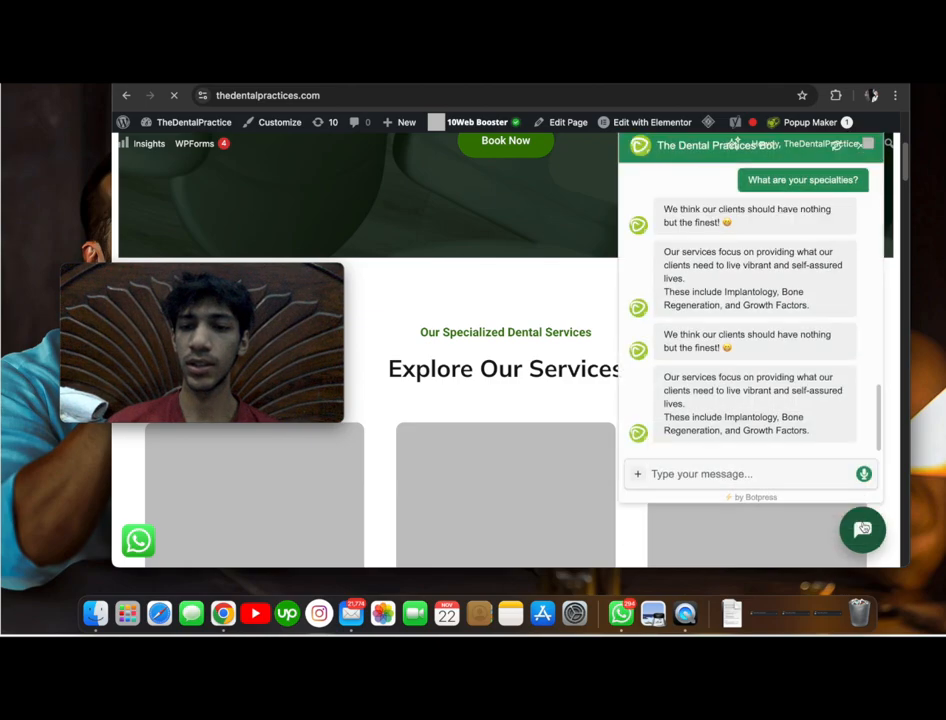
pyautogui.moveTo(830, 144)
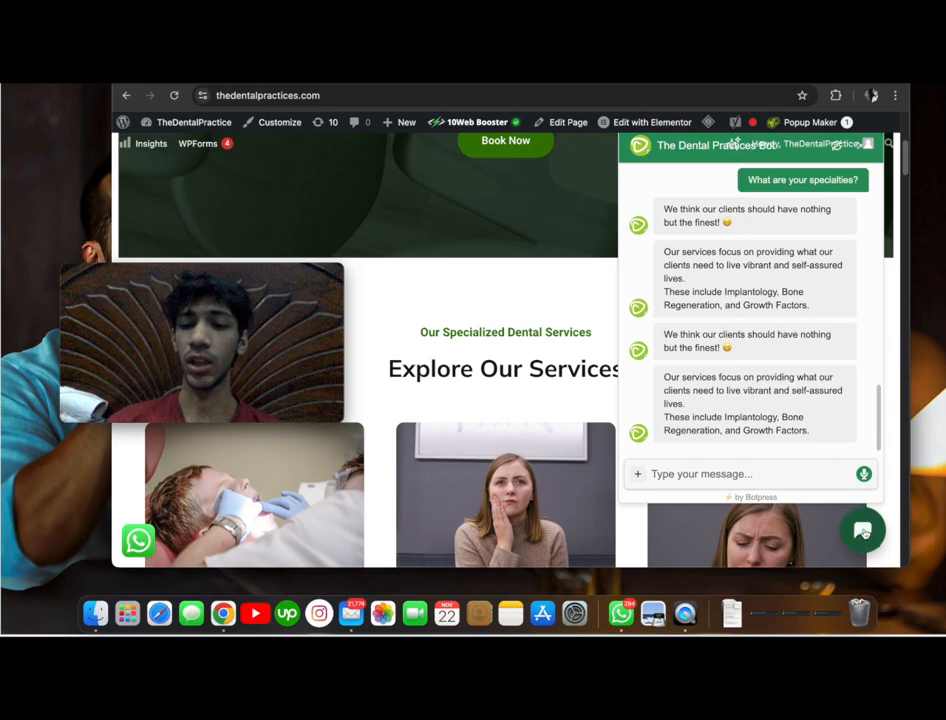
pyautogui.click(863, 530)
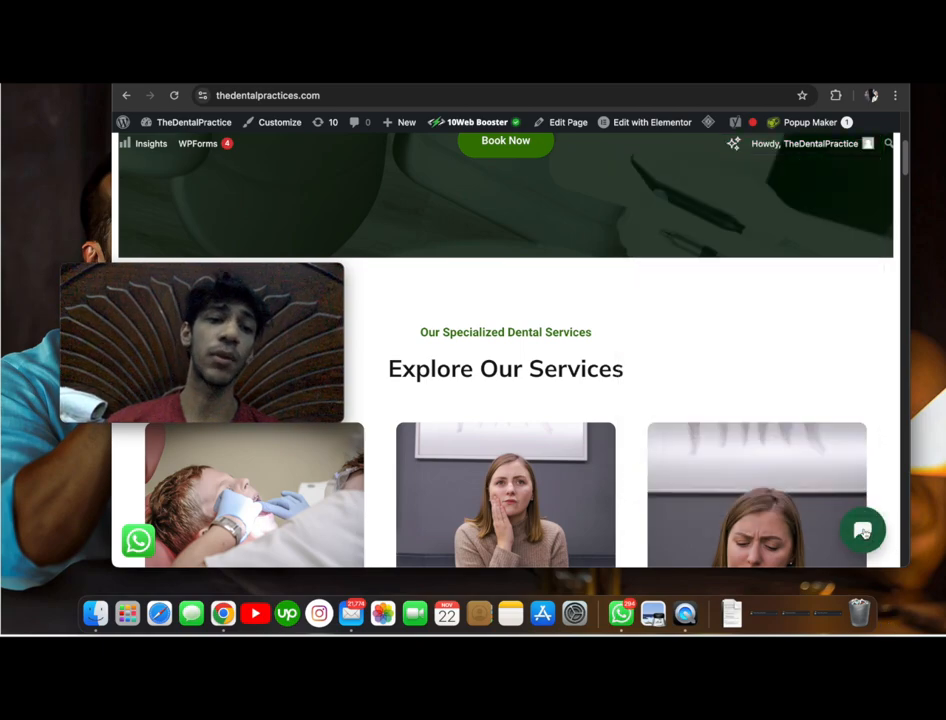